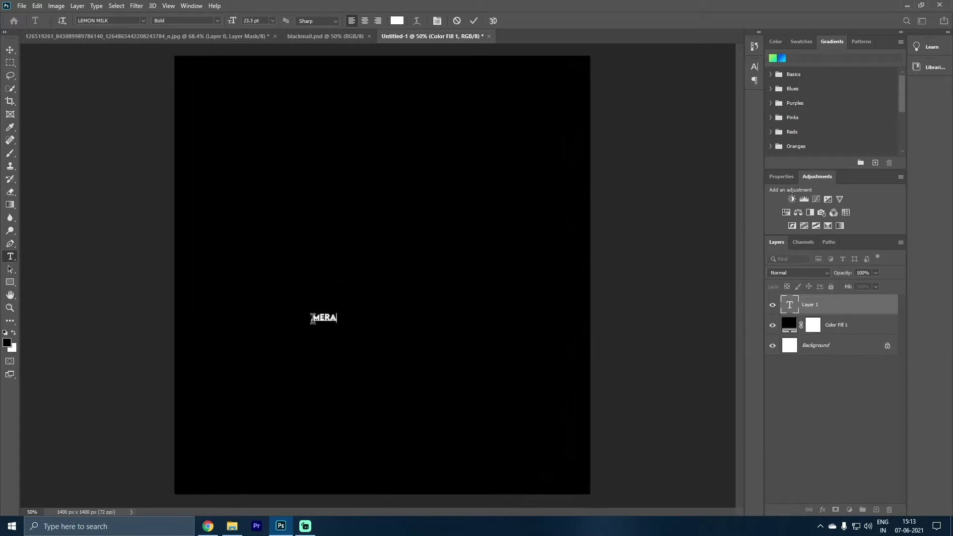
- Set the MERA text to 193.3 pt in the Luckiest Guy font
{"action": "left_click_drag", "start_coordinate": [229, 20], "coordinate": [317, 37]}
{"action": "left_click", "coordinate": [109, 21]}
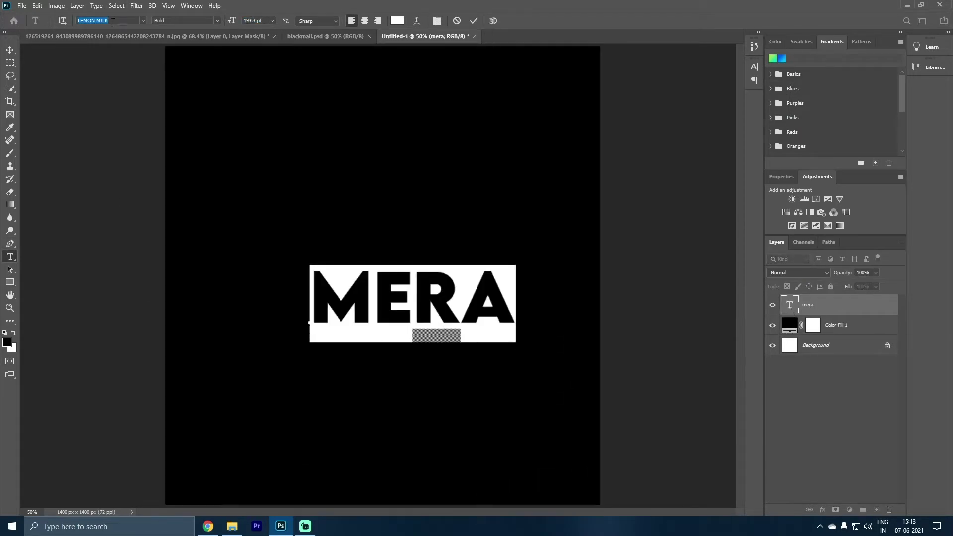
{"action": "type", "text": "lu"}
{"action": "left_click", "coordinate": [114, 70]}
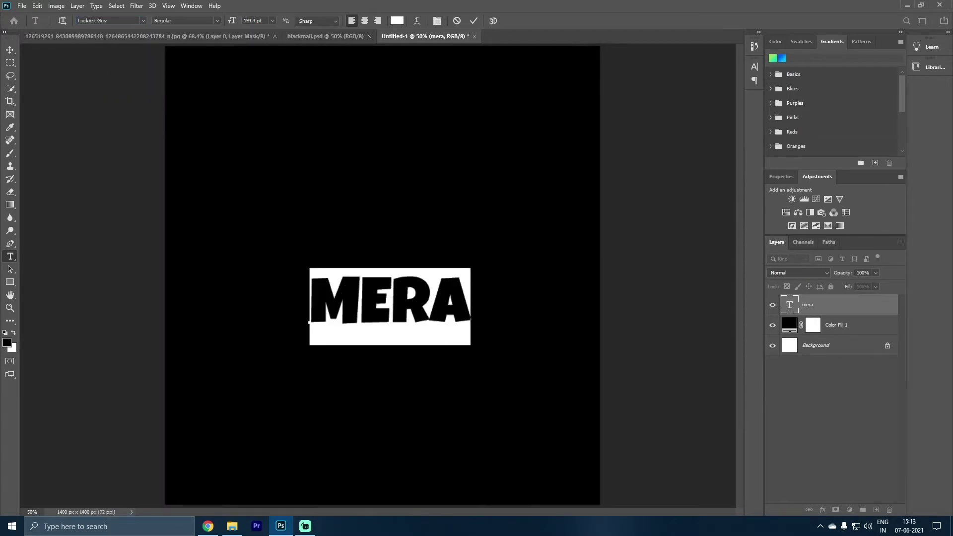
- Warp MERA into an upward Arc and move it toward the top of the canvas
{"action": "left_click", "coordinate": [437, 20]}
{"action": "left_click", "coordinate": [487, 90]}
{"action": "left_click_drag", "start_coordinate": [506, 157], "coordinate": [476, 158]}
{"action": "left_click", "coordinate": [590, 100]}
{"action": "key", "text": "v"}
{"action": "left_click_drag", "start_coordinate": [249, 276], "coordinate": [229, 191]}
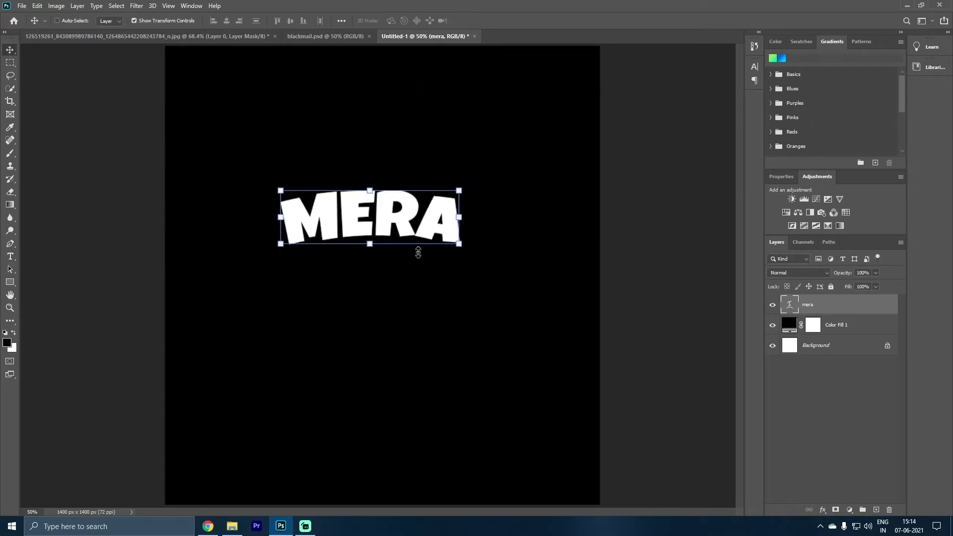
- Deepen MERA's arc warp to +15% and commit the text
{"action": "double_click", "coordinate": [789, 304]}
{"action": "left_click", "coordinate": [437, 20]}
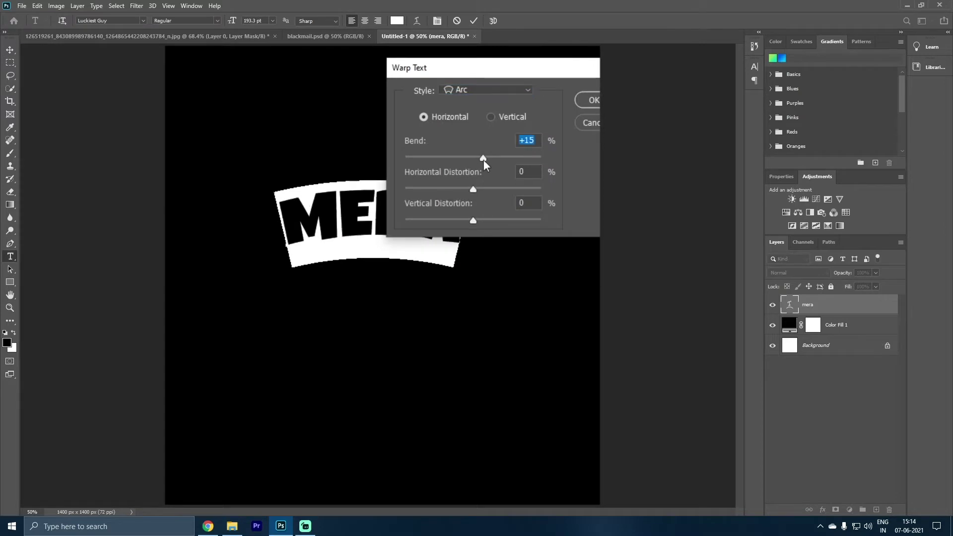
{"action": "left_click_drag", "start_coordinate": [483, 159], "coordinate": [488, 158]}
{"action": "key", "text": "Return"}
{"action": "key", "text": "ctrl+Return"}
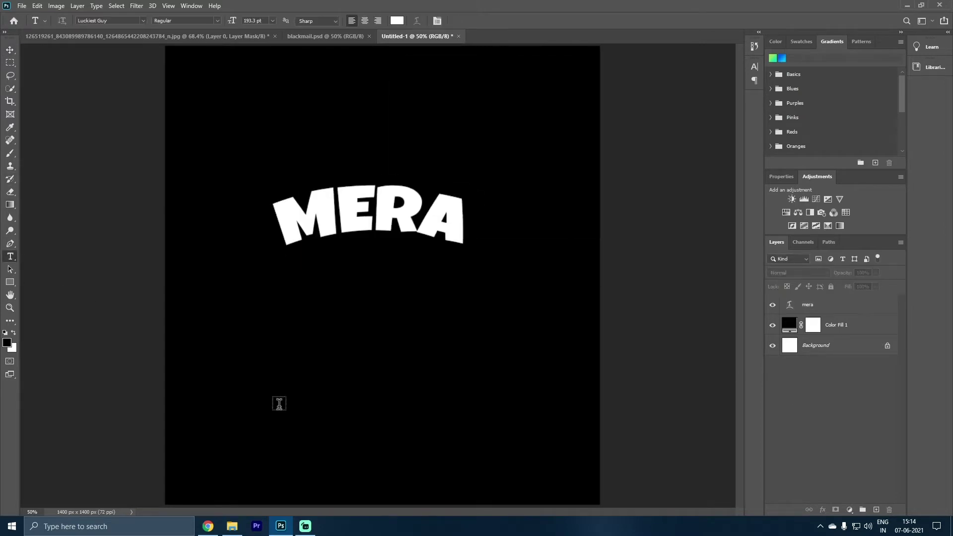
- Type TERA below MERA and try the Arc Lower and Arch warps on it
{"action": "left_click", "coordinate": [279, 403]}
{"action": "type", "text": "TERA"}
{"action": "key", "text": "ctrl+a"}
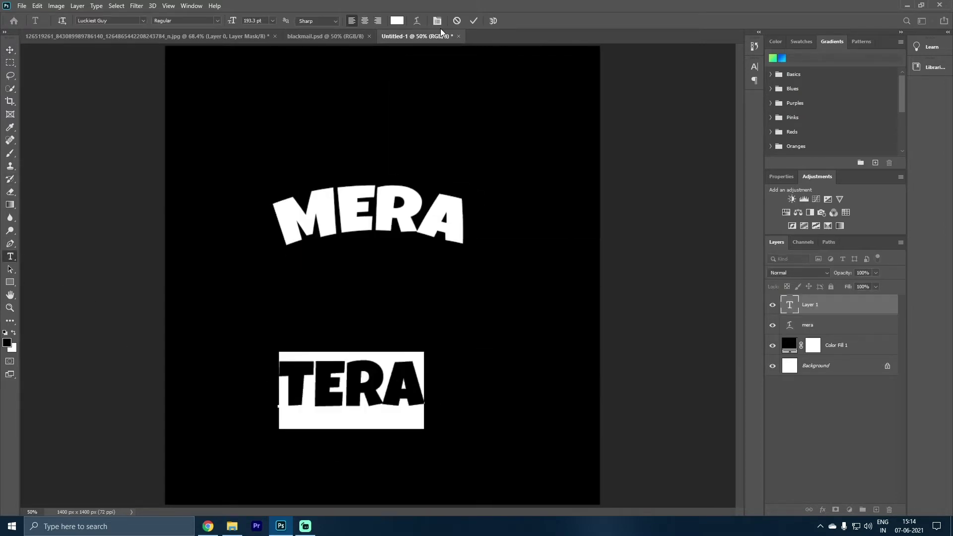
{"action": "left_click", "coordinate": [437, 21]}
{"action": "left_click", "coordinate": [477, 89]}
{"action": "left_click", "coordinate": [454, 136]}
{"action": "left_click", "coordinate": [466, 90]}
{"action": "left_click", "coordinate": [461, 139]}
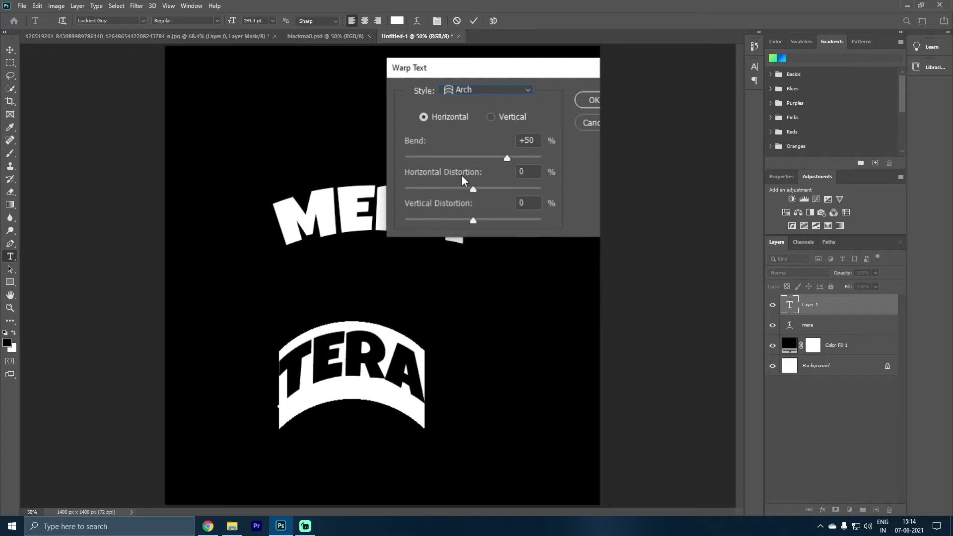
- Give TERA a +56 Bulge warp and move it just beneath MERA
{"action": "left_click", "coordinate": [476, 90]}
{"action": "left_click", "coordinate": [466, 190]}
{"action": "left_click_drag", "start_coordinate": [507, 158], "coordinate": [511, 157]}
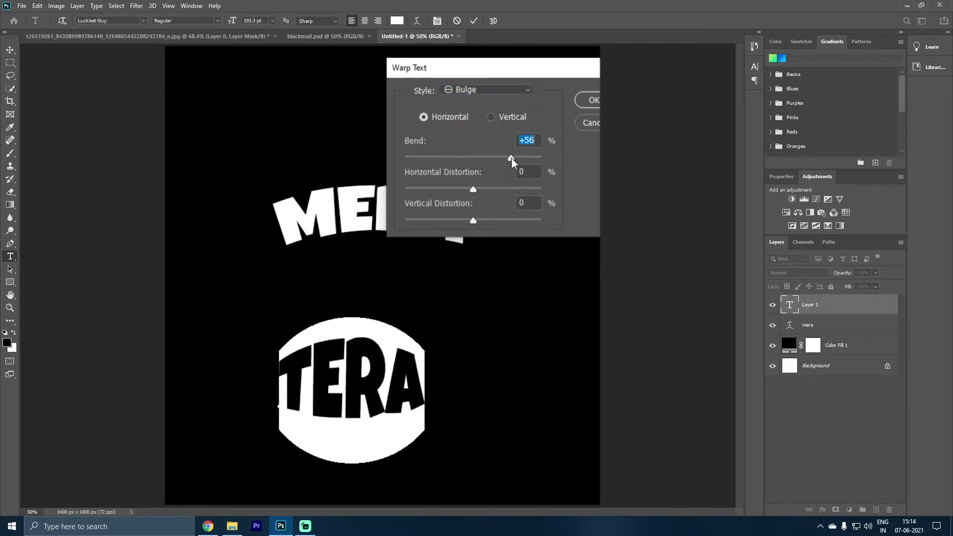
{"action": "key", "text": "Return"}
{"action": "left_click", "coordinate": [10, 50]}
{"action": "left_click_drag", "start_coordinate": [394, 371], "coordinate": [425, 259]}
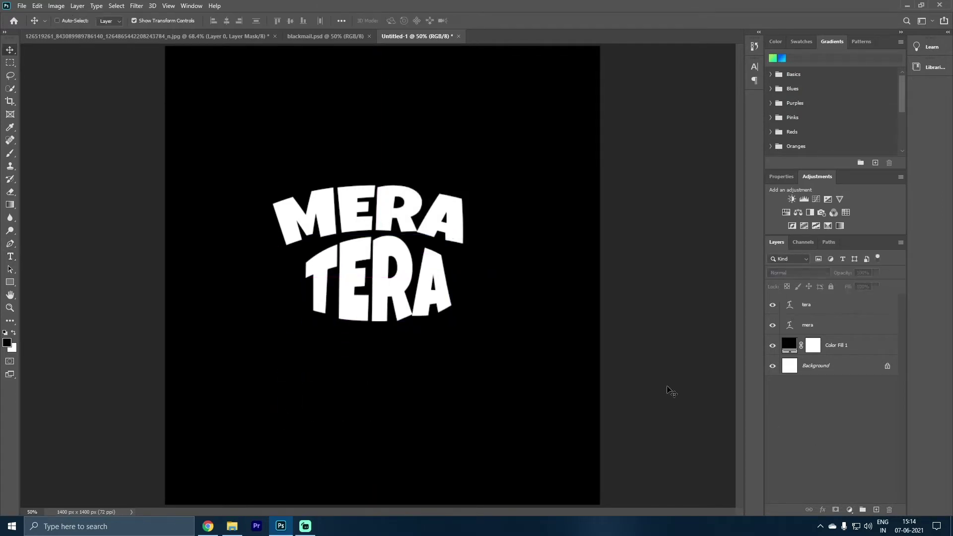
- Add a PYAR text line below TERA and select its text
{"action": "left_click", "coordinate": [10, 256]}
{"action": "left_click", "coordinate": [310, 418]}
{"action": "type", "text": "PYAR"}
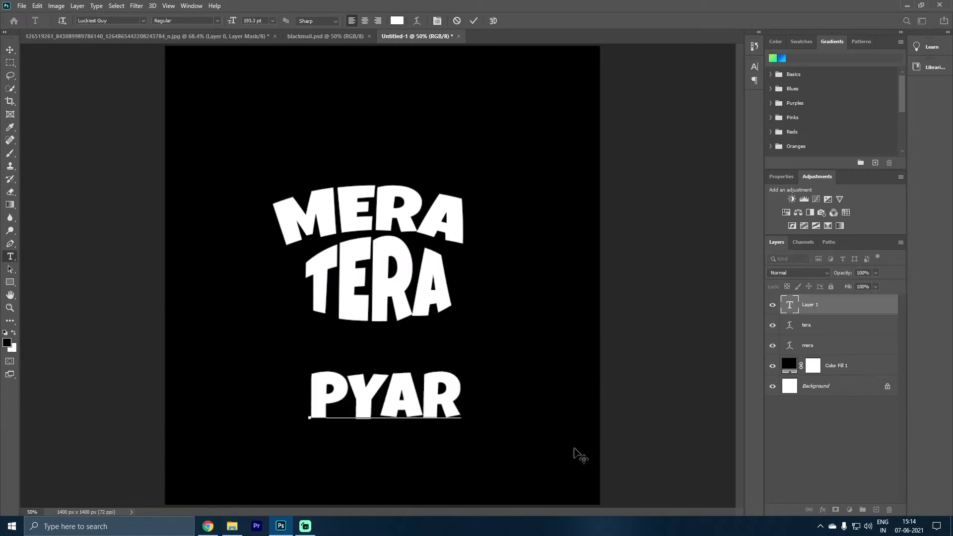
{"action": "key", "text": "ctrl+a"}
{"action": "left_click", "coordinate": [397, 20]}
{"action": "key", "text": "Escape"}
- Warp PYAR into a downward Arc, move it up under TERA, and commit
{"action": "left_click", "coordinate": [417, 20]}
{"action": "left_click", "coordinate": [477, 90]}
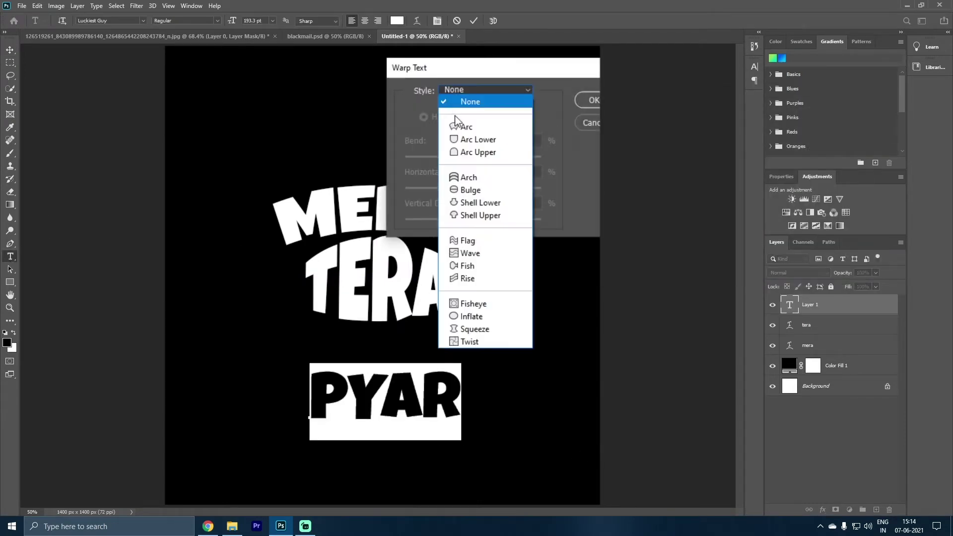
{"action": "left_click", "coordinate": [464, 126]}
{"action": "left_click_drag", "start_coordinate": [504, 160], "coordinate": [454, 169]}
{"action": "key", "text": "Return"}
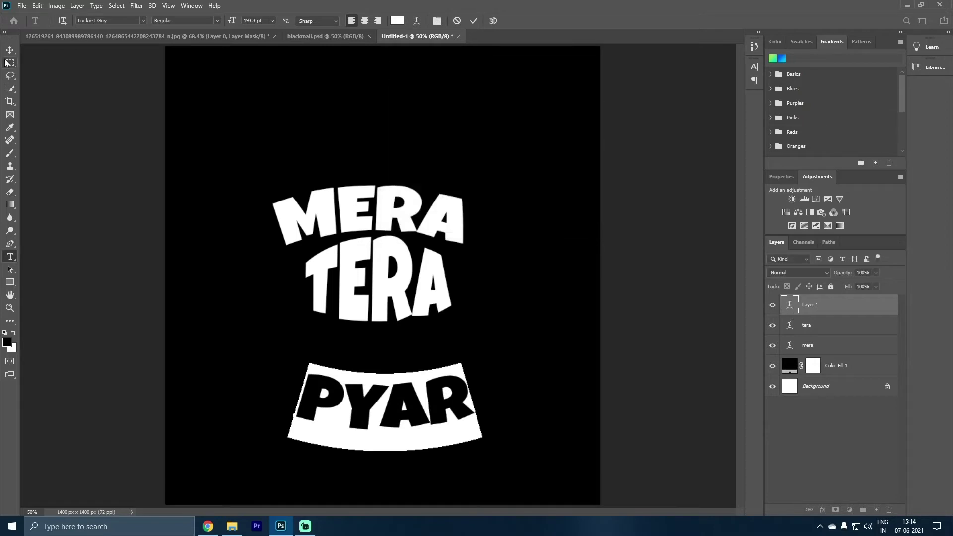
{"action": "left_click_drag", "start_coordinate": [370, 412], "coordinate": [370, 355]}
{"action": "key", "text": "ctrl+Return"}
- Soften TERA's bulge warp to a flatter curve
{"action": "left_click", "coordinate": [377, 283]}
{"action": "key", "text": "ctrl+a"}
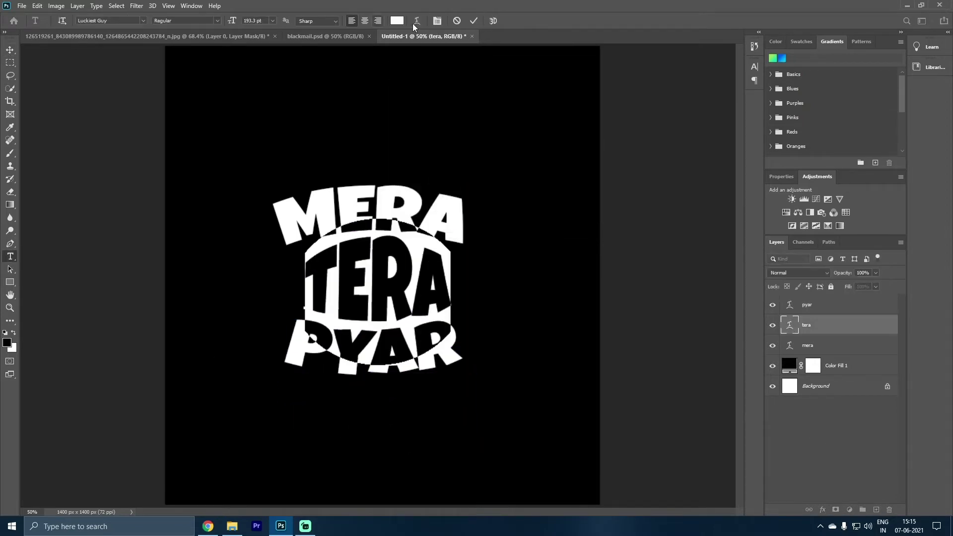
{"action": "left_click", "coordinate": [417, 20]}
{"action": "key", "text": "Return"}
- Nudge TERA up toward MERA and PYAR snugly under TERA, then select MERA
{"action": "key", "text": "v"}
{"action": "left_click", "coordinate": [807, 304]}
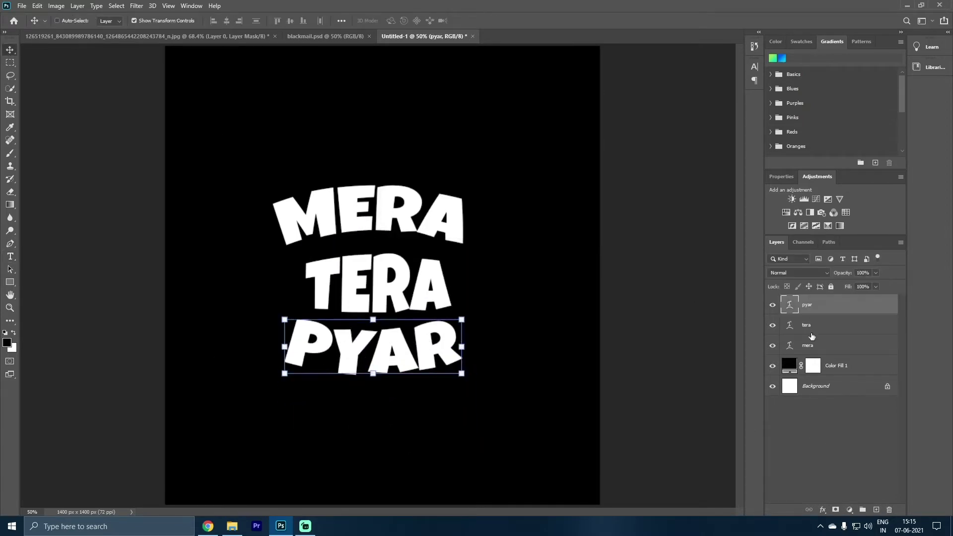
{"action": "left_click", "coordinate": [810, 328]}
{"action": "left_click_drag", "start_coordinate": [375, 287], "coordinate": [375, 271]}
{"action": "left_click", "coordinate": [806, 304]}
{"action": "left_click_drag", "start_coordinate": [392, 359], "coordinate": [392, 342]}
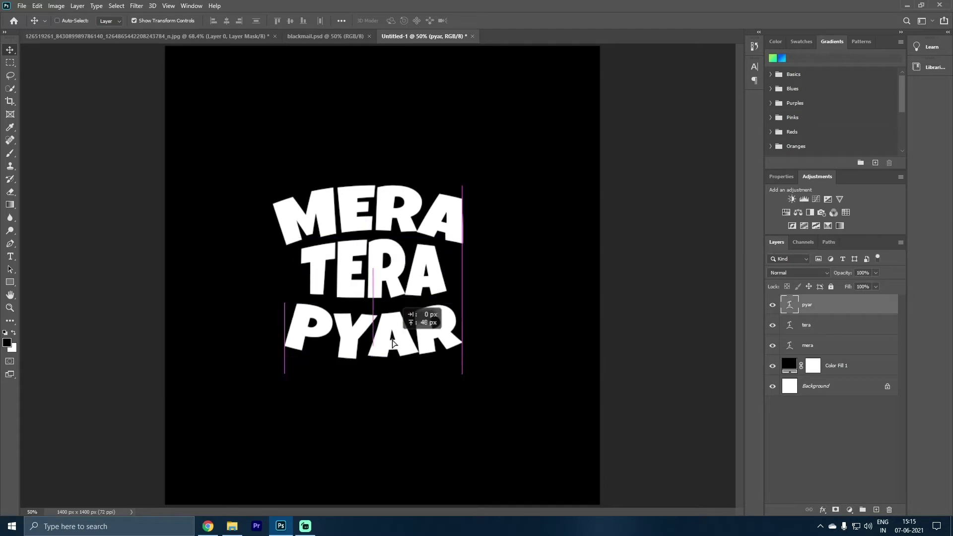
{"action": "left_click", "coordinate": [823, 456]}
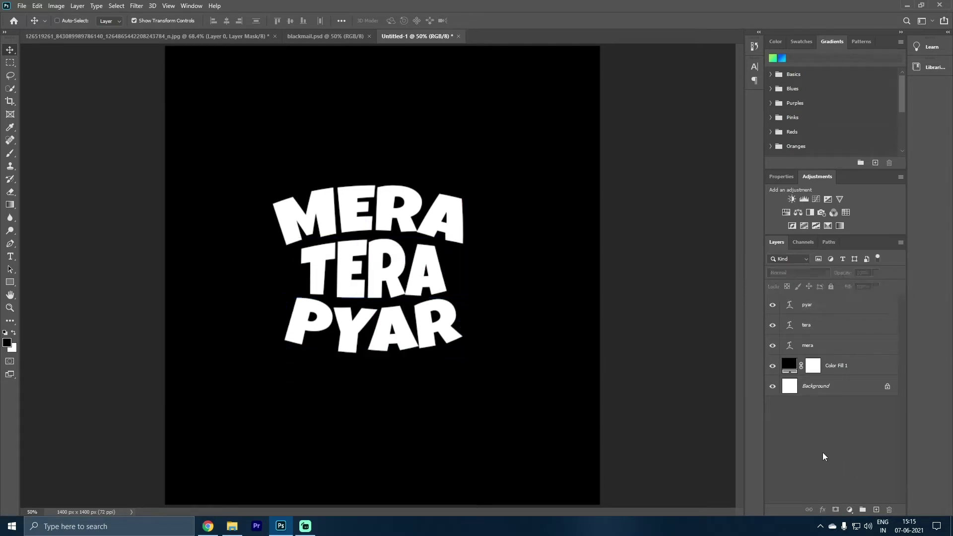
{"action": "left_click", "coordinate": [808, 345]}
- Hide the TERA and PYAR layers and open MERA's Blending Options
{"action": "left_click", "coordinate": [772, 304]}
{"action": "left_click", "coordinate": [772, 324]}
{"action": "right_click", "coordinate": [808, 345]}
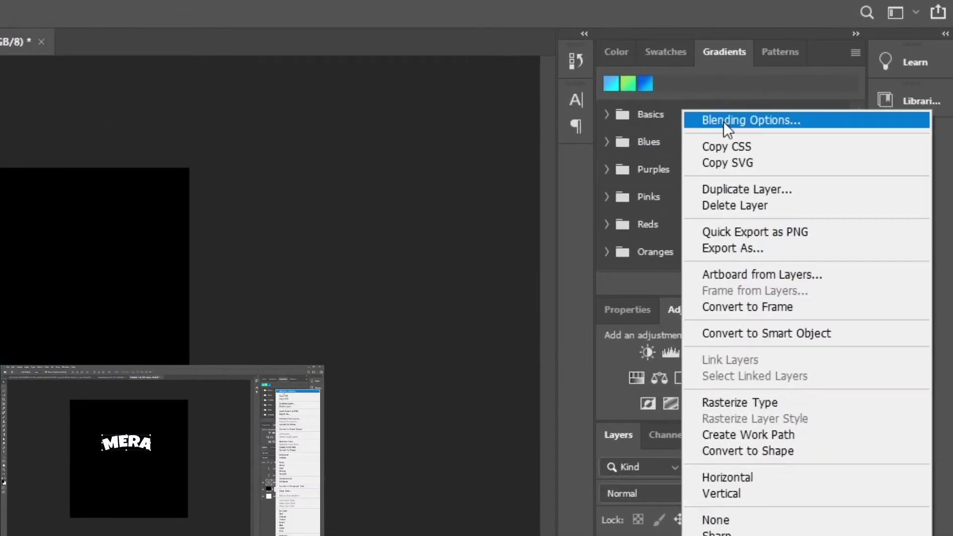
{"action": "left_click", "coordinate": [722, 121]}
- Replace MERA's yellow Color Overlay with a blue-to-cyan Gradient Overlay at 90°
{"action": "left_click", "coordinate": [241, 320]}
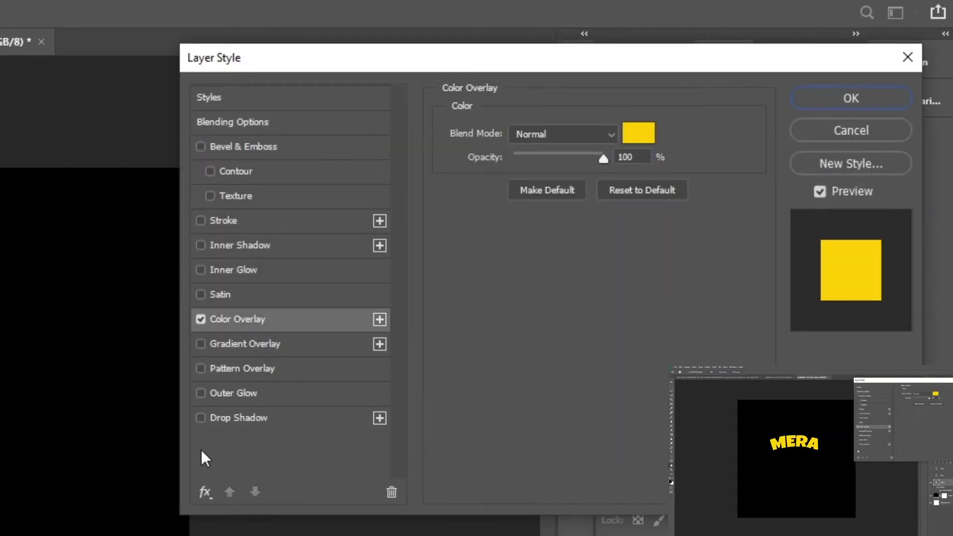
{"action": "left_click", "coordinate": [200, 319]}
{"action": "left_click", "coordinate": [201, 344]}
{"action": "left_click", "coordinate": [245, 342]}
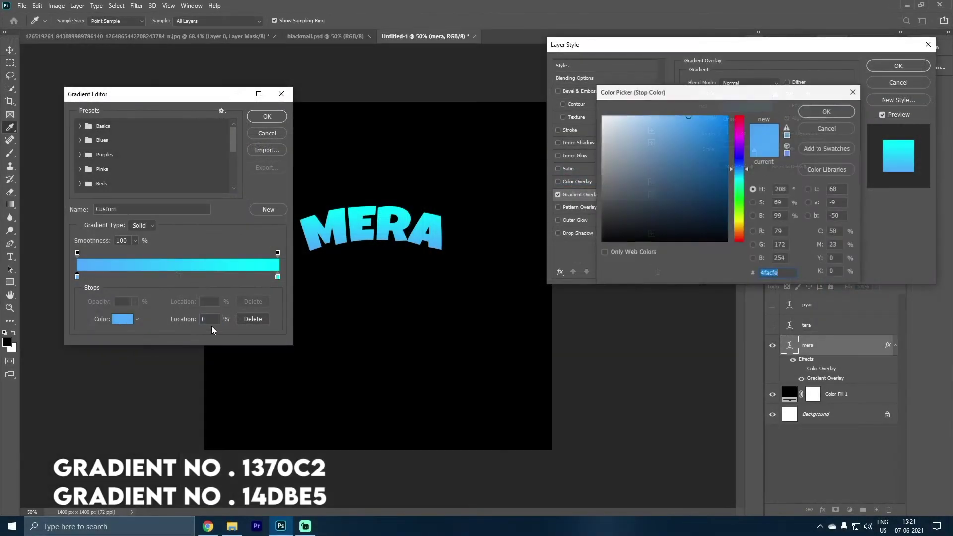
{"action": "left_click", "coordinate": [816, 113]}
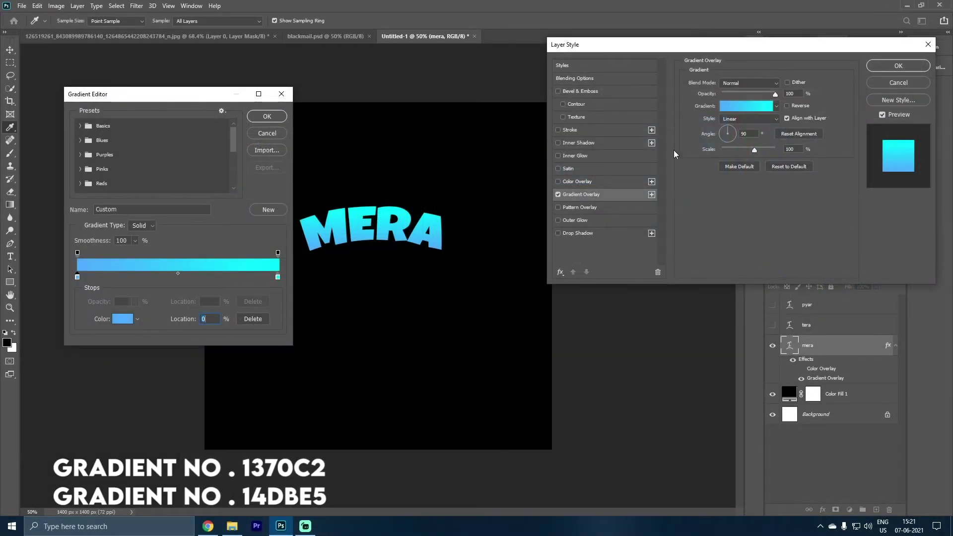
{"action": "left_click", "coordinate": [267, 116]}
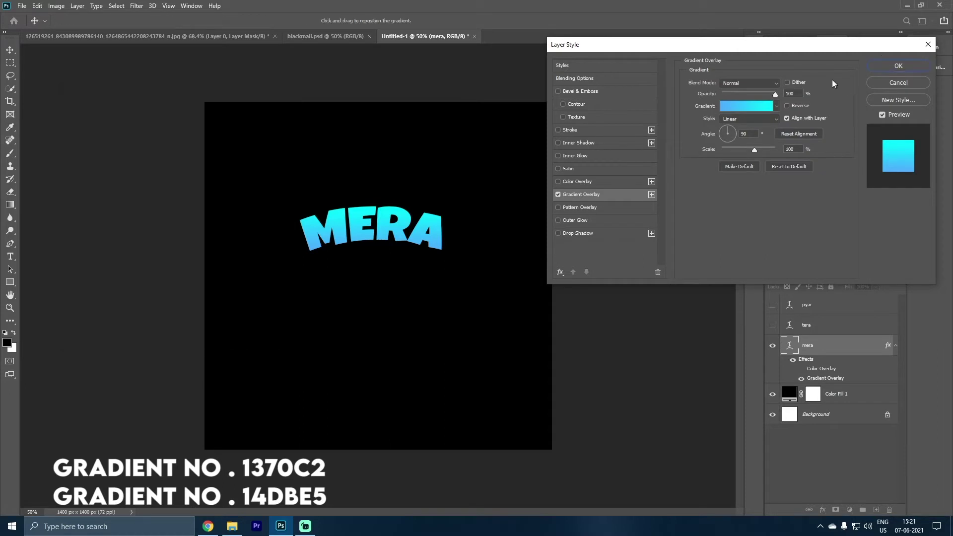
{"action": "left_click", "coordinate": [745, 106]}
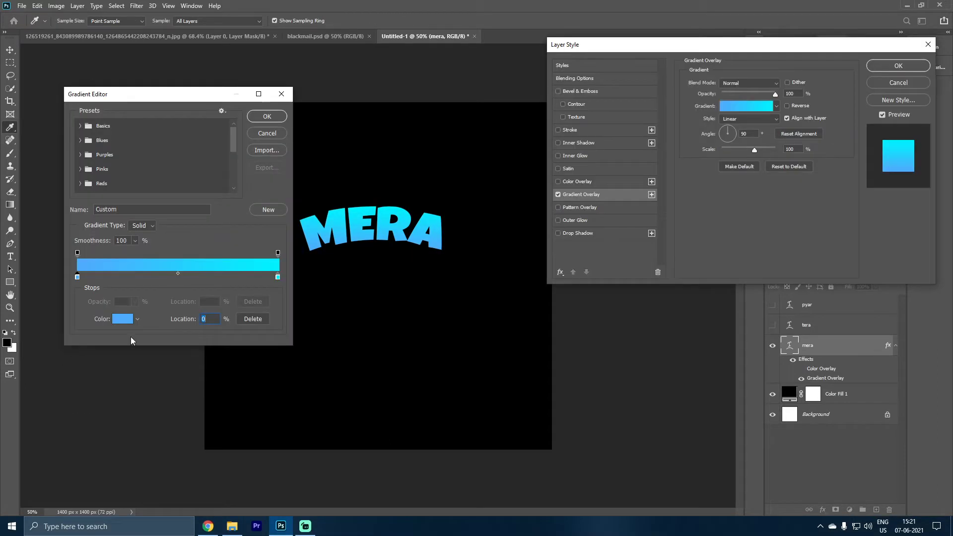
{"action": "key", "text": "Return"}
{"action": "key", "text": "Return"}
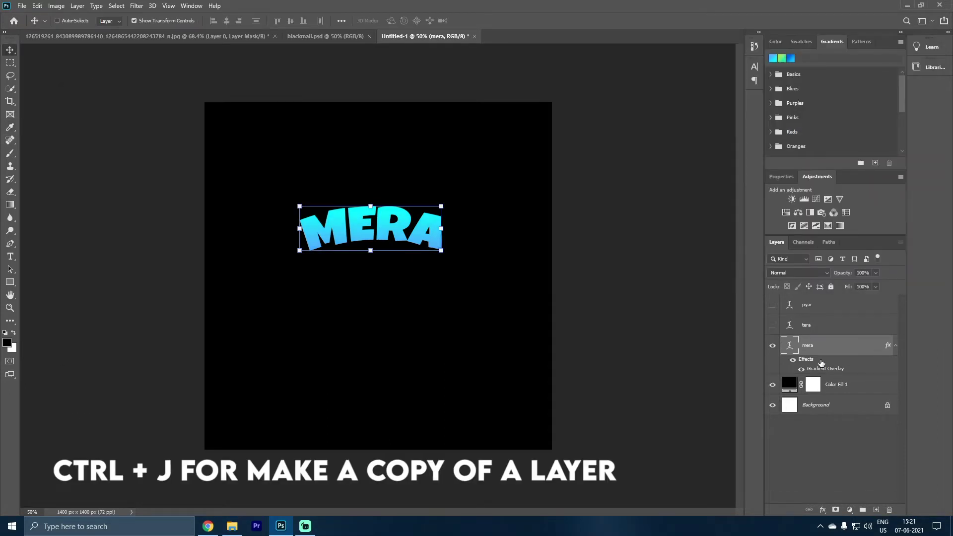
- Duplicate MERA and clear the layer effects from the original MERA layer
{"action": "key", "text": "ctrl+j"}
{"action": "right_click", "coordinate": [790, 385]}
{"action": "left_click", "coordinate": [839, 417]}
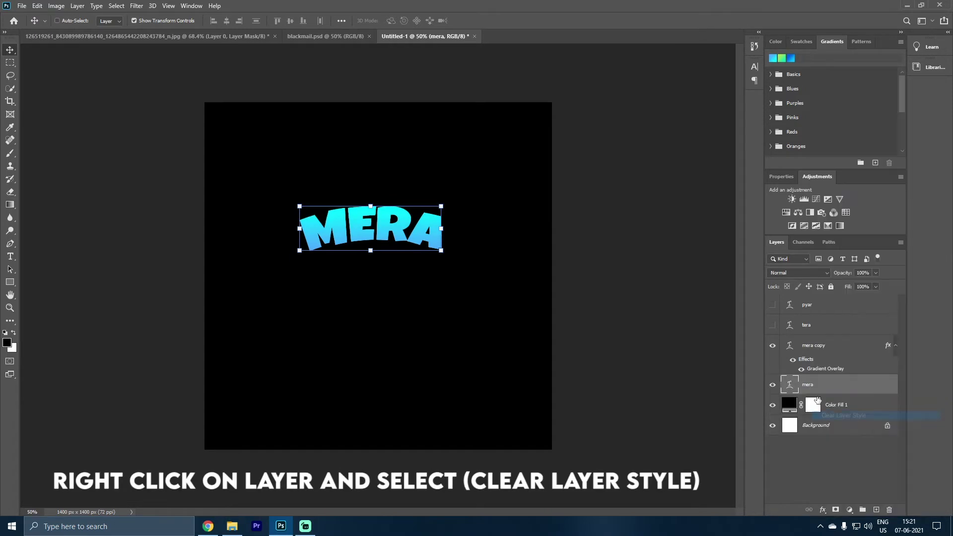
{"action": "key", "text": "t"}
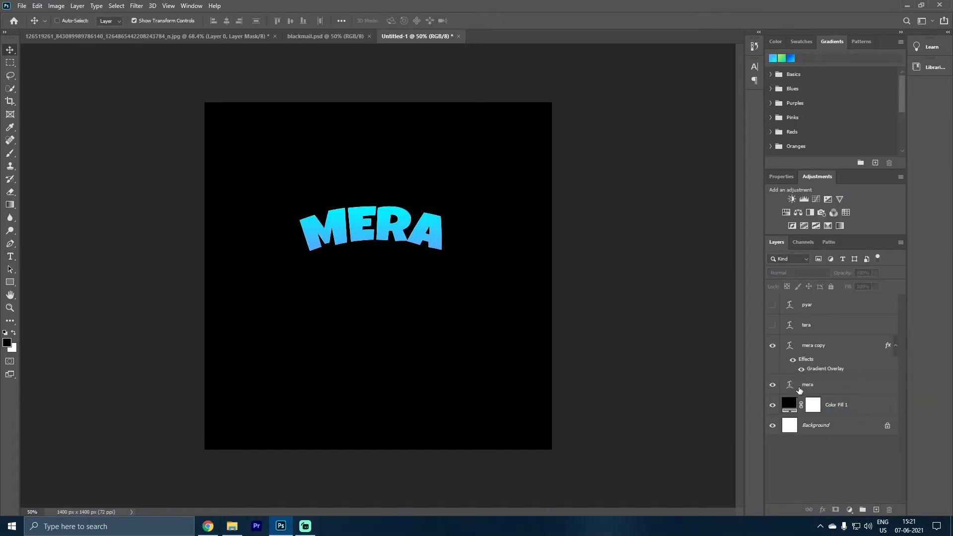
{"action": "left_click", "coordinate": [812, 350]}
{"action": "left_click", "coordinate": [810, 386]}
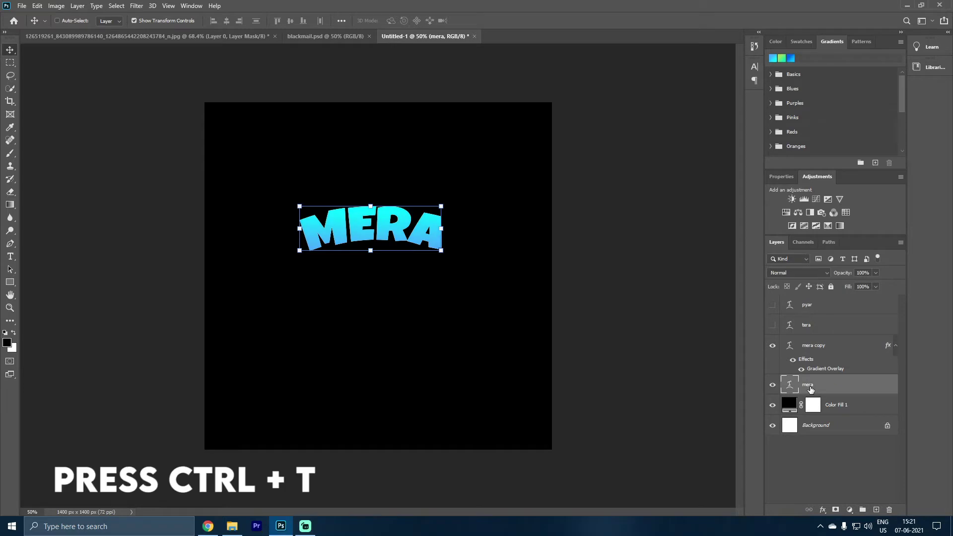
- Offset the MERA copy down-right and repeat it to build extruded depth copies
{"action": "key", "text": "ctrl+t"}
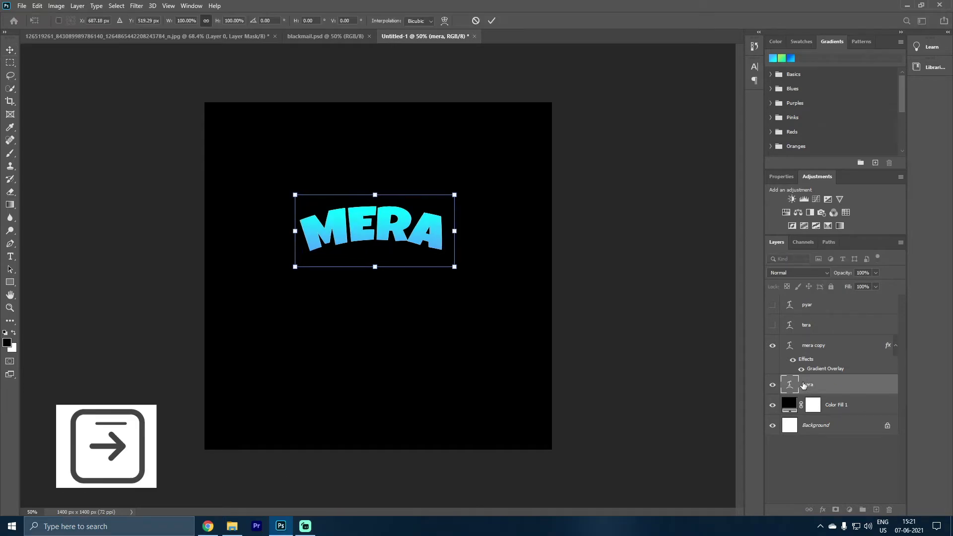
{"action": "key", "text": "Down"}
{"action": "key", "text": "Right"}
{"action": "key", "text": "Return"}
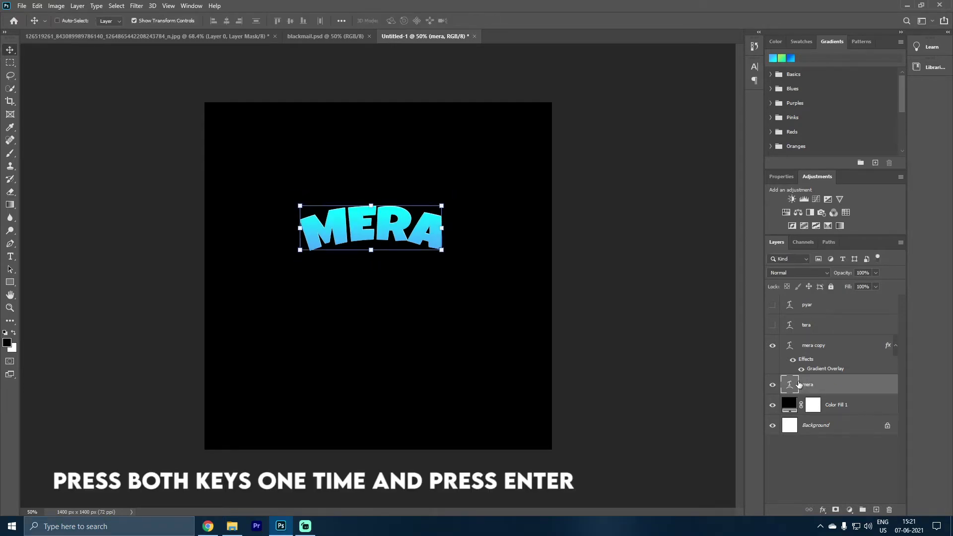
{"action": "key", "text": "ctrl+shift+alt+t"}
{"action": "key", "text": "ctrl+shift+alt+t"}
{"action": "key", "text": "ctrl+shift+alt+t"}
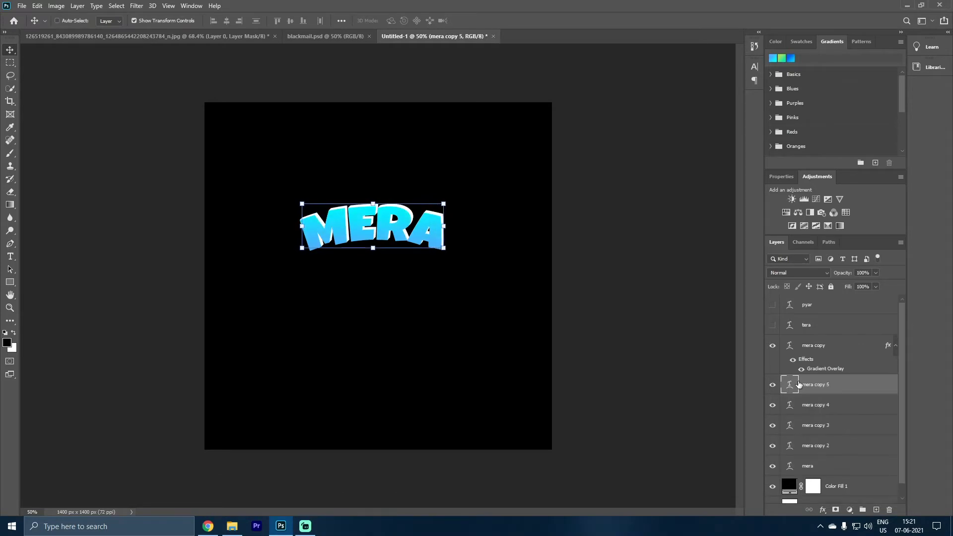
{"action": "key", "text": "ctrl+shift+alt+t"}
{"action": "key", "text": "ctrl+shift+alt+t"}
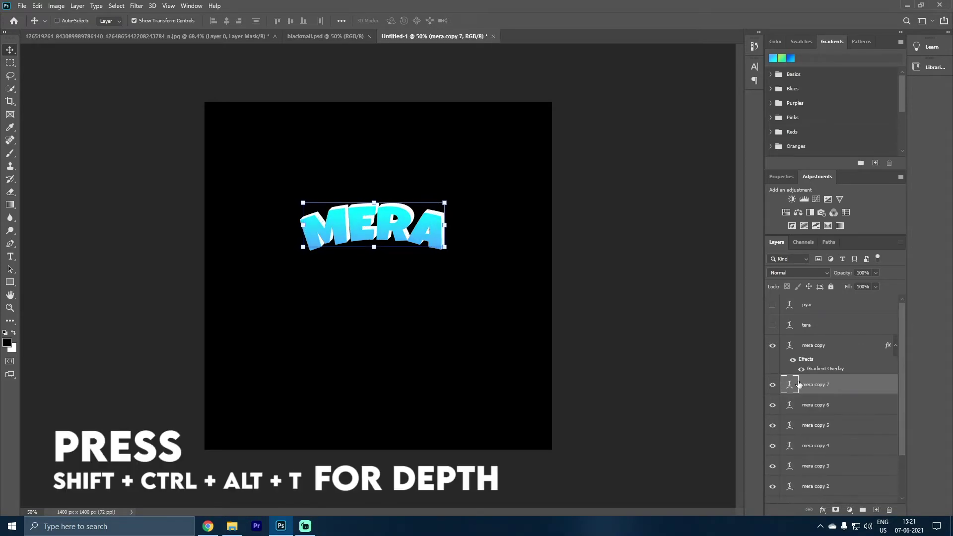
{"action": "key", "text": "ctrl+z"}
{"action": "key", "text": "ctrl+z"}
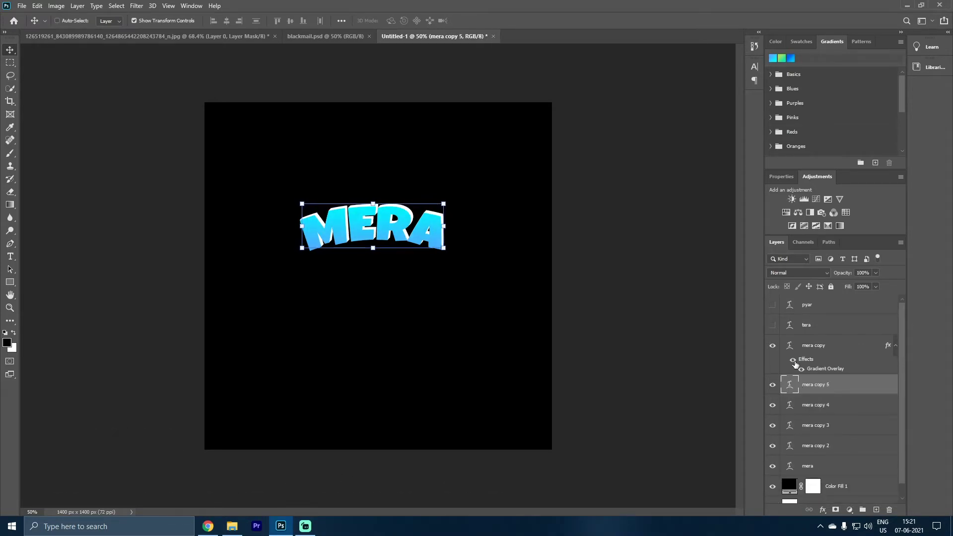
{"action": "key", "text": "ctrl+shift+alt+t"}
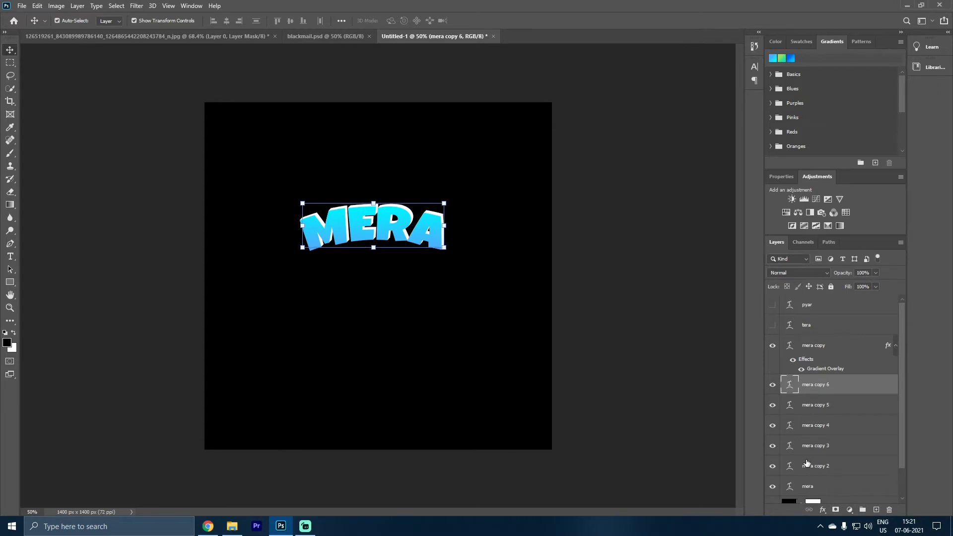
- Group all the MERA layers into Group 1 and show TERA again
{"action": "left_click", "coordinate": [811, 369]}
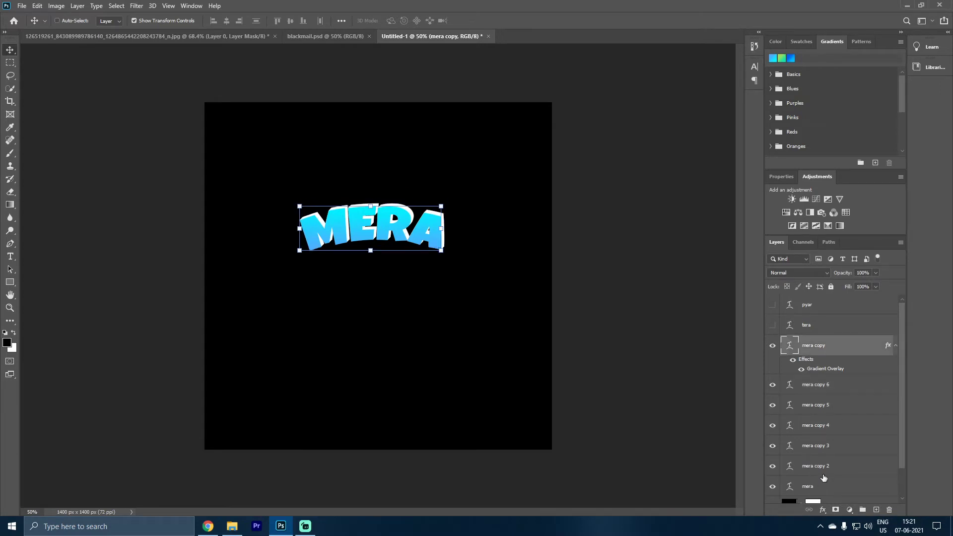
{"action": "left_click", "coordinate": [807, 490], "text": "shift"}
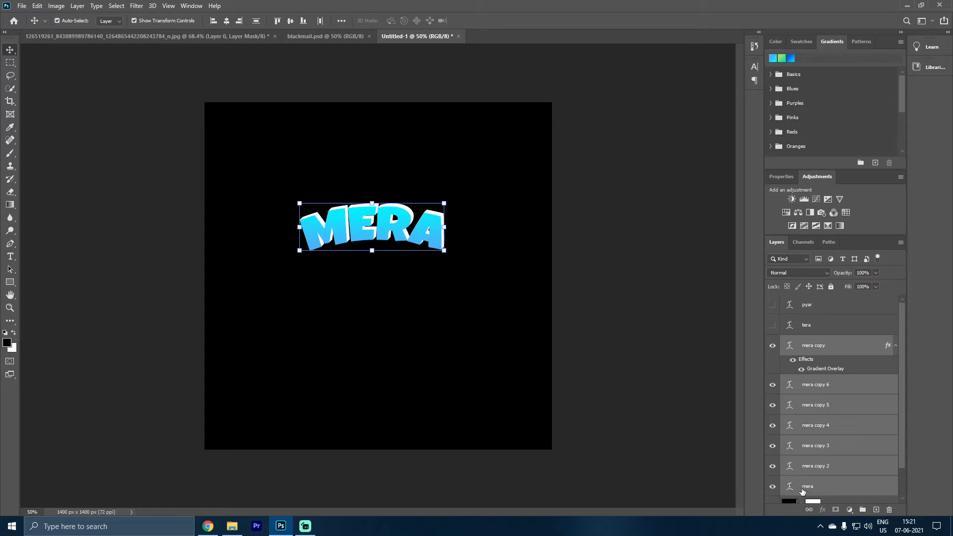
{"action": "key", "text": "ctrl+j"}
{"action": "key", "text": "ctrl+z"}
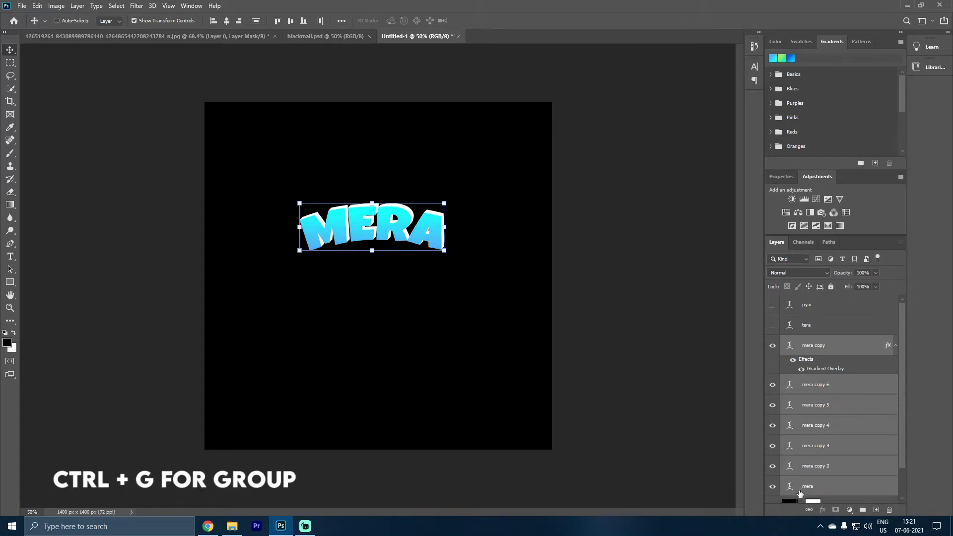
{"action": "key", "text": "ctrl+g"}
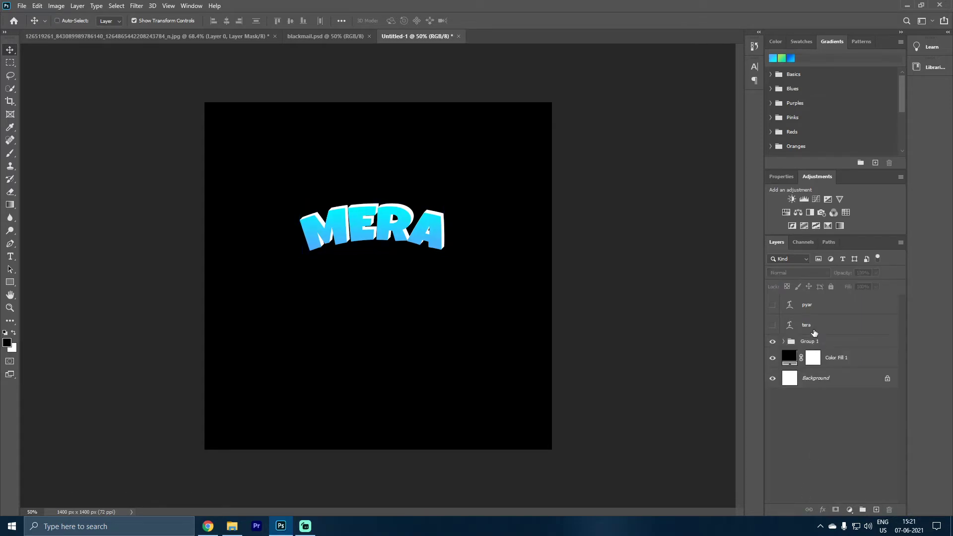
{"action": "left_click", "coordinate": [814, 328]}
- Enable a Gradient Overlay on TERA and browse the orange gradient presets
{"action": "left_click", "coordinate": [772, 325]}
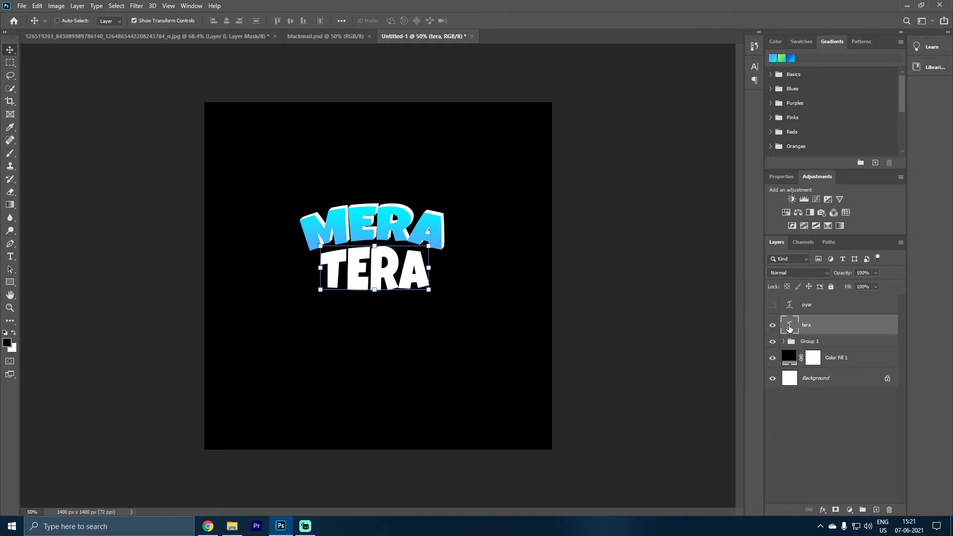
{"action": "right_click", "coordinate": [814, 327]}
{"action": "left_click", "coordinate": [848, 77]}
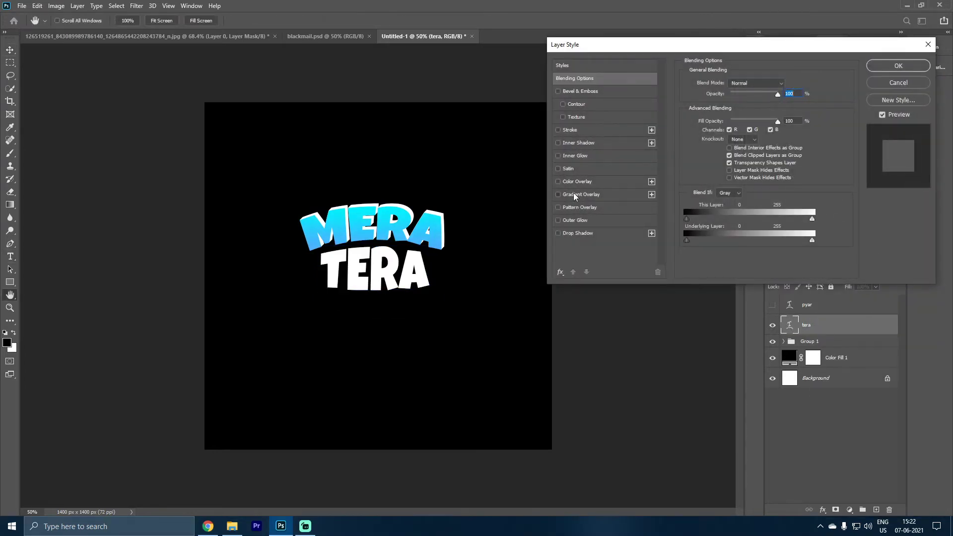
{"action": "left_click", "coordinate": [574, 195]}
{"action": "left_click", "coordinate": [745, 106]}
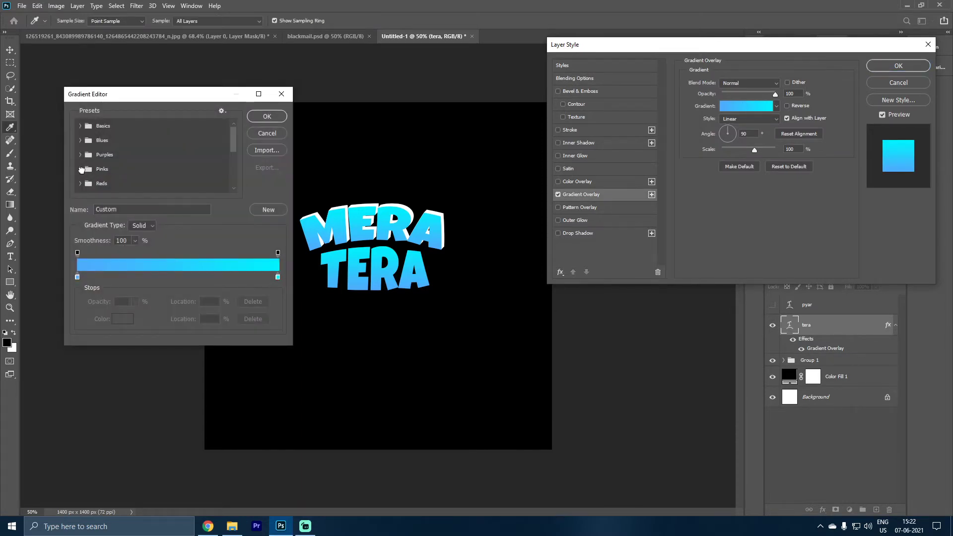
{"action": "scroll", "coordinate": [81, 171], "scroll_direction": "down", "scroll_amount": 2}
{"action": "left_click", "coordinate": [80, 177]}
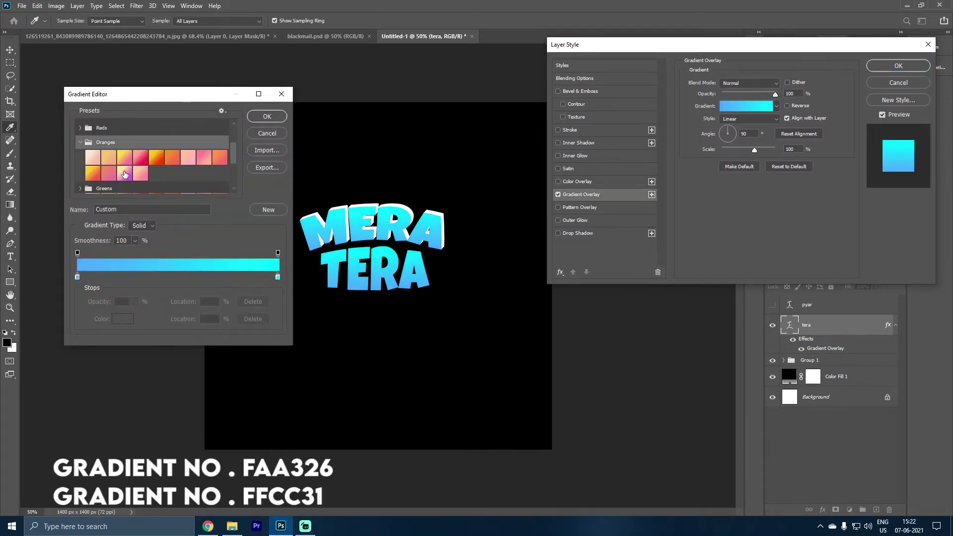
- Set TERA's gradient stops to faa326 and ffcc31 and apply the overlay
{"action": "left_click", "coordinate": [78, 276]}
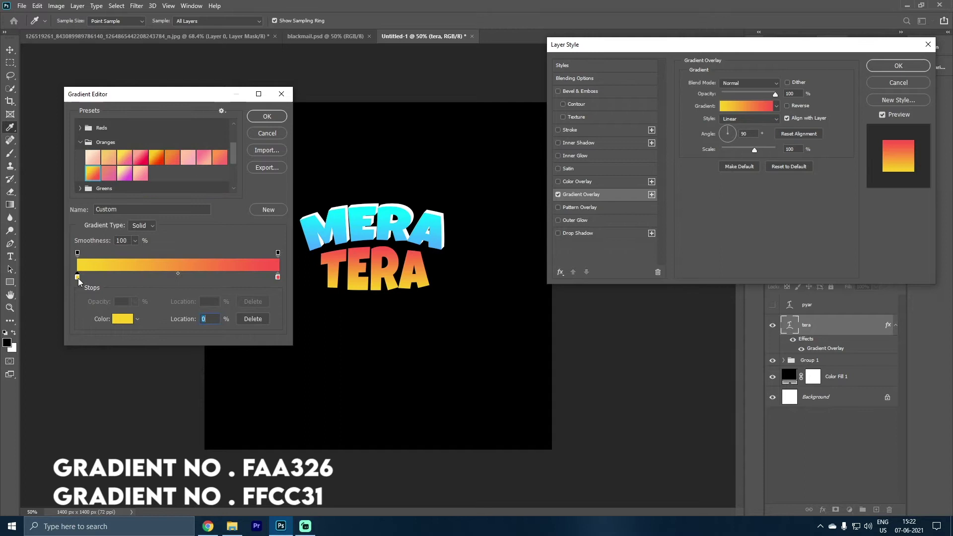
{"action": "left_click", "coordinate": [123, 318]}
{"action": "type", "text": "faa326"}
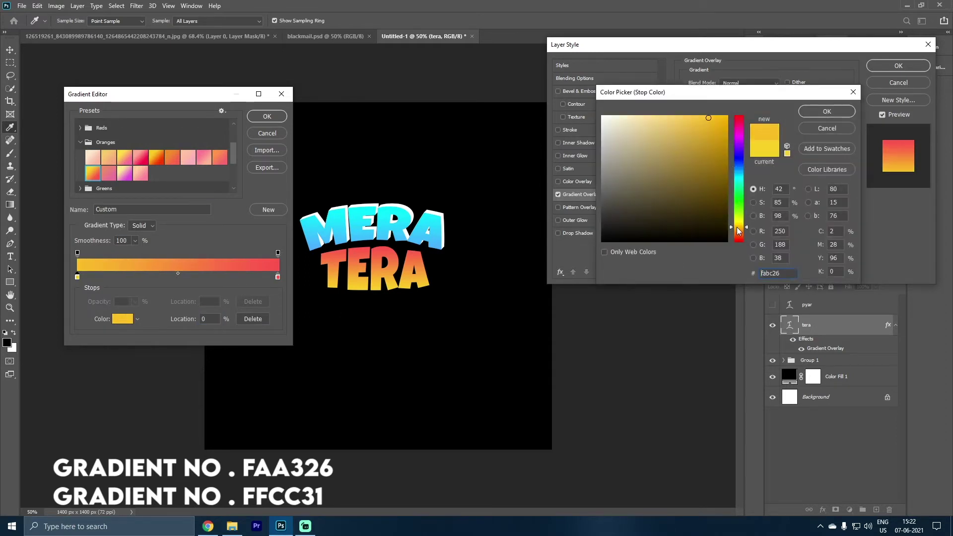
{"action": "key", "text": "Return"}
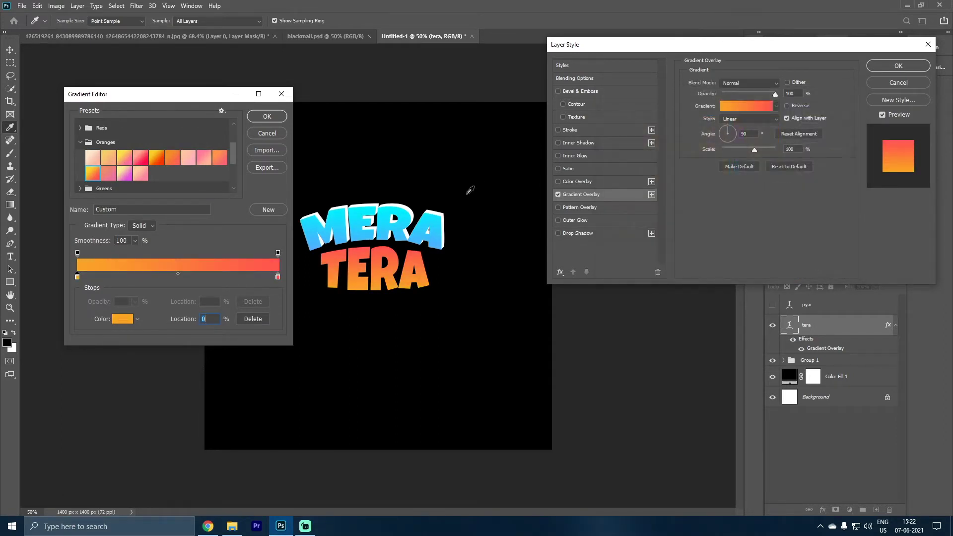
{"action": "left_click", "coordinate": [278, 276]}
{"action": "left_click", "coordinate": [122, 319]}
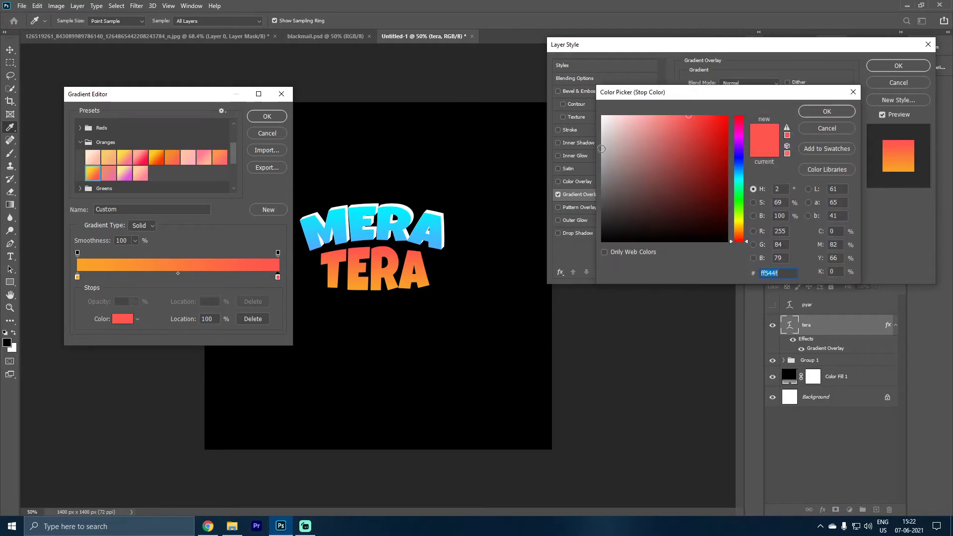
{"action": "left_click", "coordinate": [741, 225]}
{"action": "left_click_drag", "start_coordinate": [693, 168], "coordinate": [703, 107]}
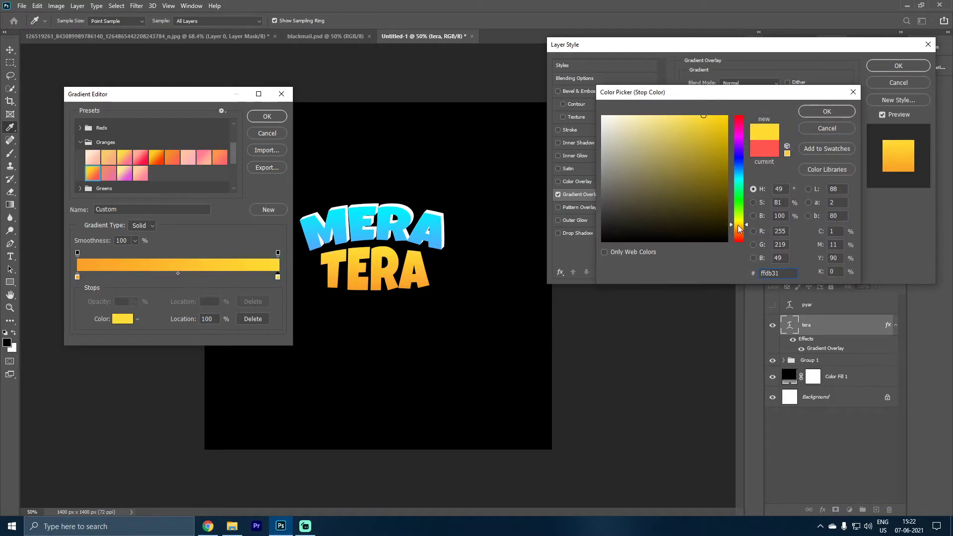
{"action": "left_click_drag", "start_coordinate": [737, 225], "coordinate": [739, 227]}
{"action": "key", "text": "Return"}
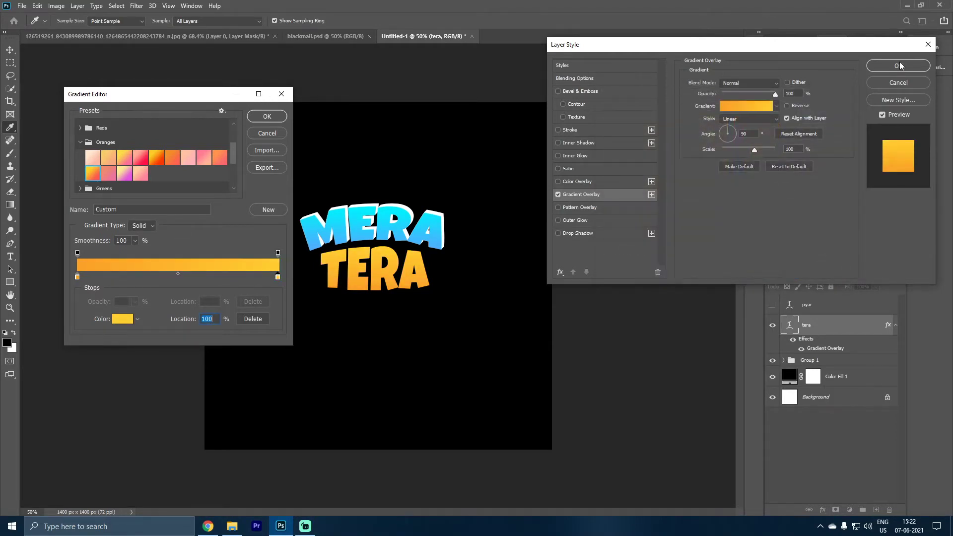
{"action": "key", "text": "Return"}
{"action": "left_click", "coordinate": [901, 65]}
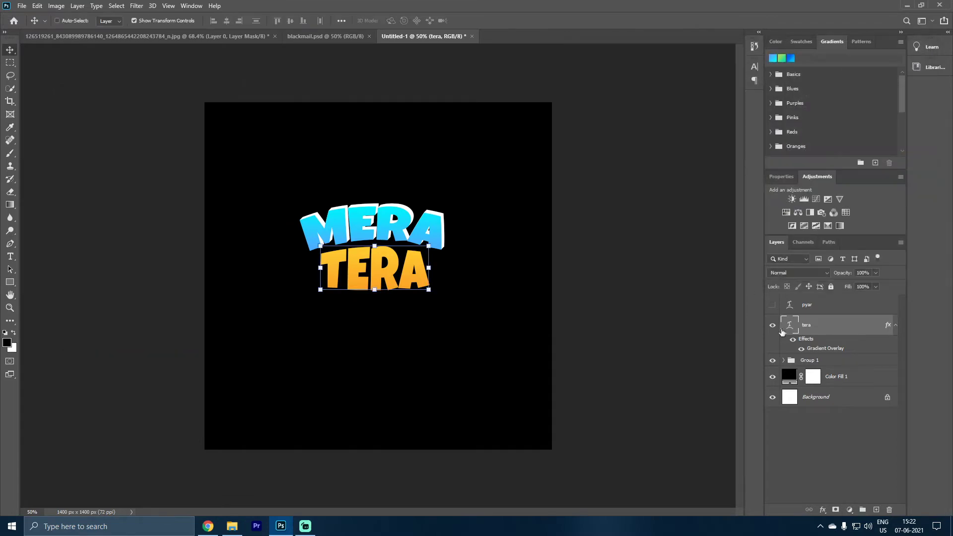
- Give TERA a 10 px magenta d800ff Stroke and reselect the tera layer
{"action": "right_click", "coordinate": [828, 323]}
{"action": "left_click", "coordinate": [707, 78]}
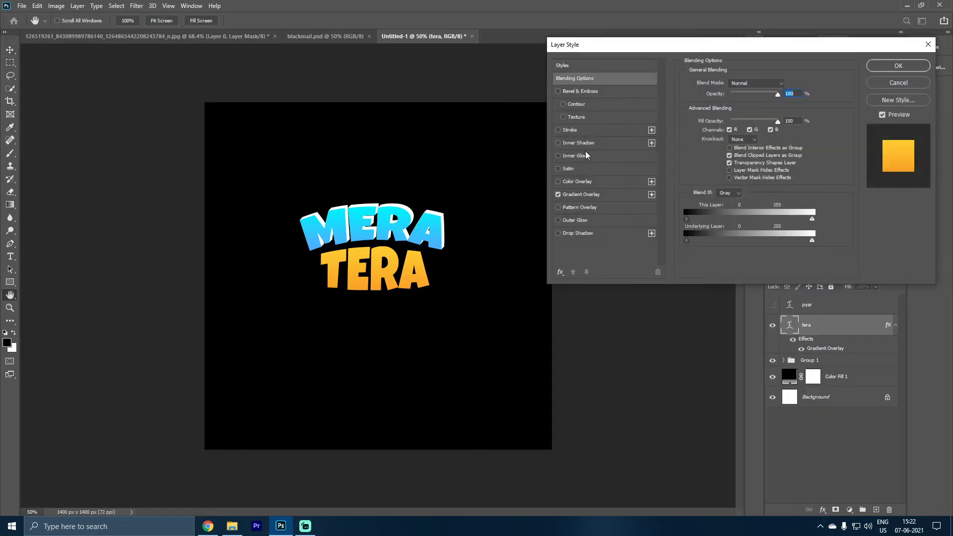
{"action": "left_click", "coordinate": [568, 133]}
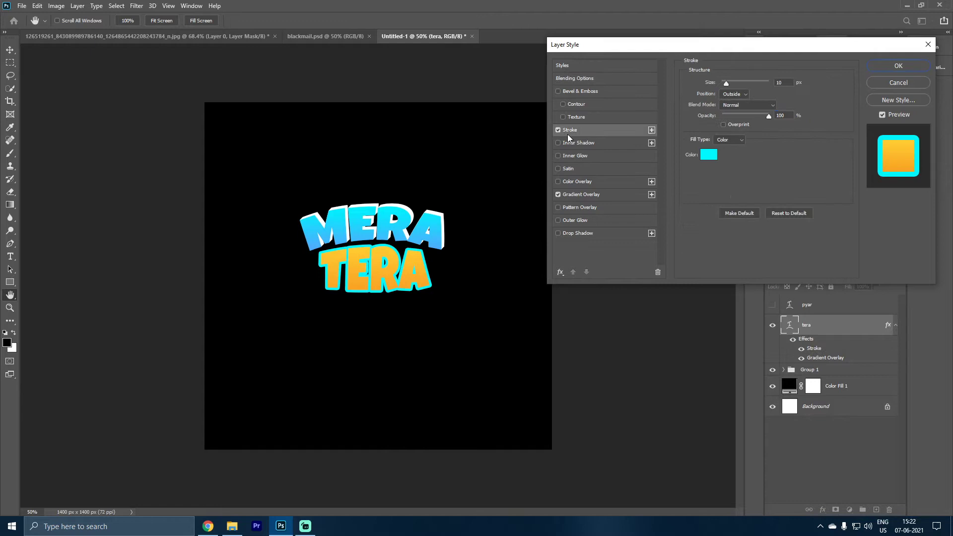
{"action": "left_click", "coordinate": [708, 155]}
{"action": "left_click", "coordinate": [738, 139]}
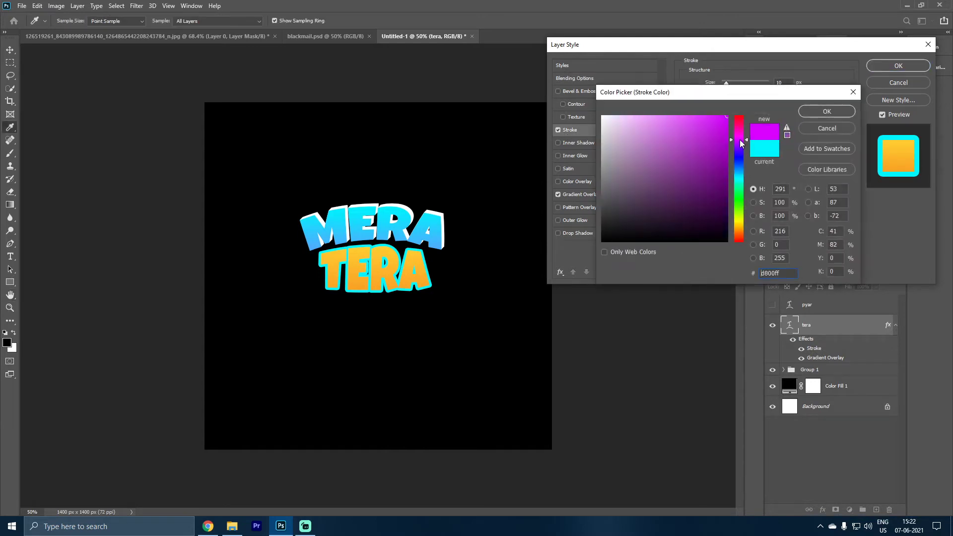
{"action": "left_click", "coordinate": [837, 110]}
{"action": "left_click", "coordinate": [897, 66]}
{"action": "left_click", "coordinate": [818, 424]}
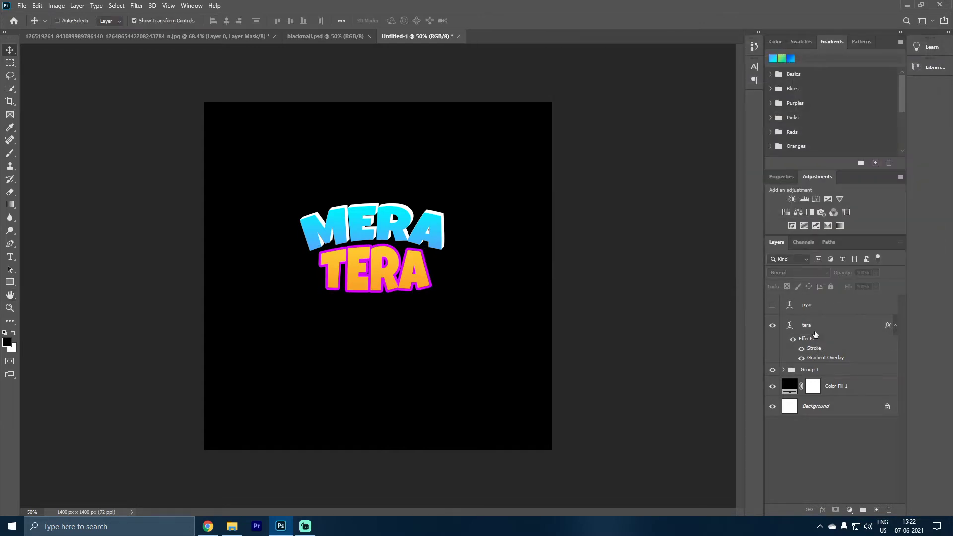
{"action": "left_click", "coordinate": [815, 331]}
- Duplicate TERA, shift the copy slightly right and up, and repeat to stack depth copies
{"action": "key", "text": "ctrl+j"}
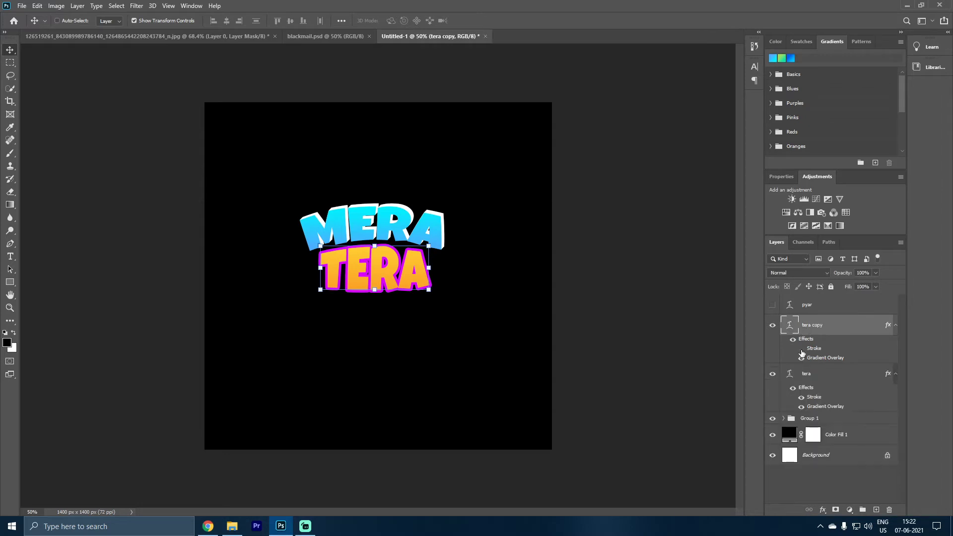
{"action": "key", "text": "ctrl+t"}
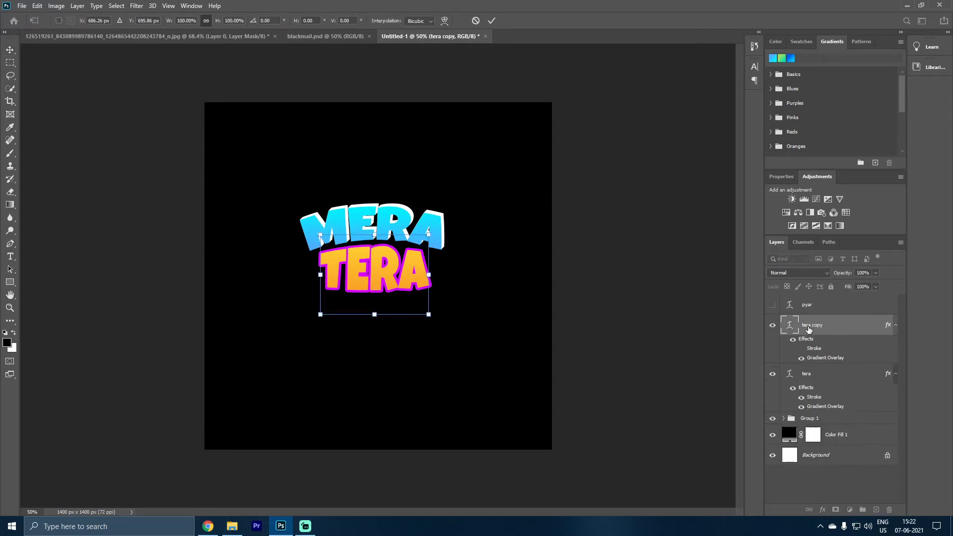
{"action": "key", "text": "Right"}
{"action": "key", "text": "Right"}
{"action": "key", "text": "Up"}
{"action": "key", "text": "Up"}
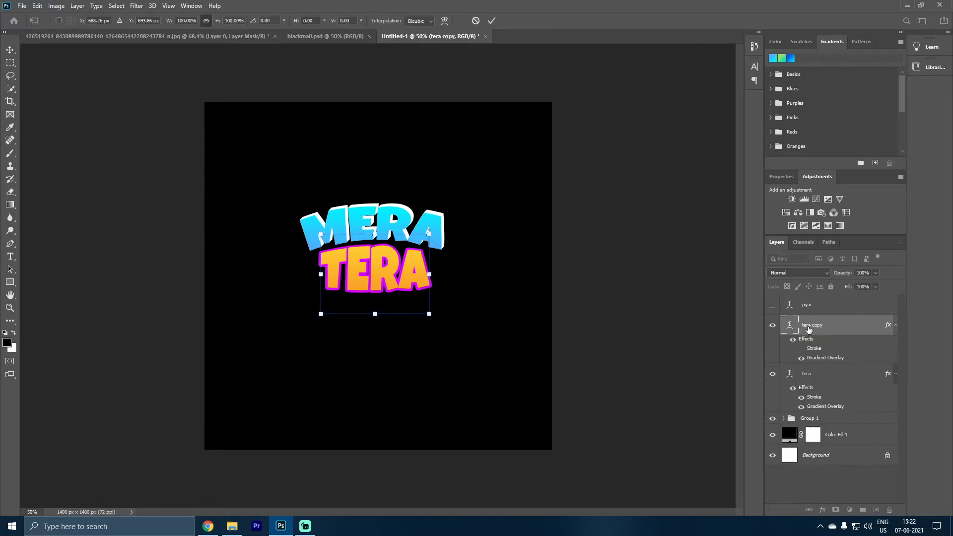
{"action": "key", "text": "Return"}
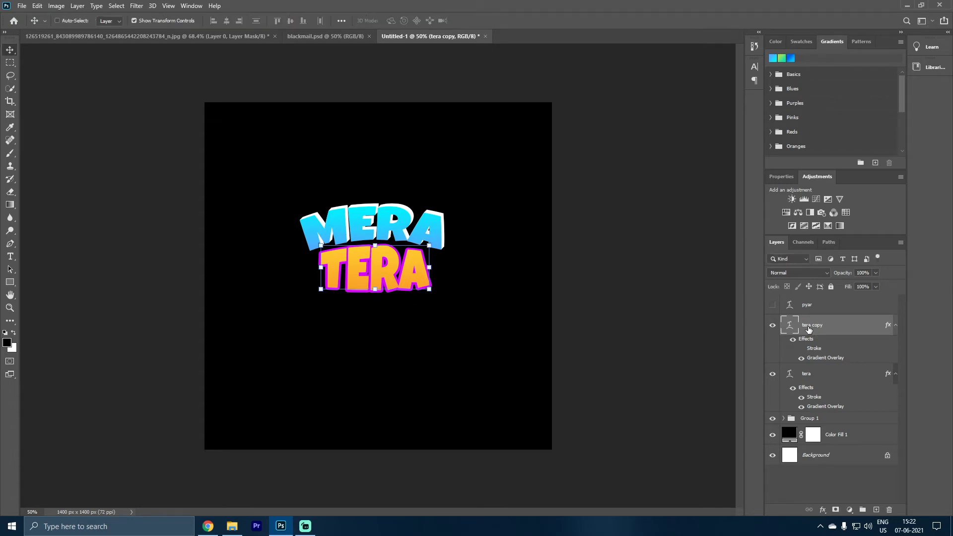
{"action": "key", "text": "ctrl+alt+shift+t"}
{"action": "key", "text": "ctrl+alt+shift+t"}
{"action": "key", "text": "ctrl+alt+shift+t"}
{"action": "key", "text": "ctrl+alt+shift+t"}
{"action": "key", "text": "ctrl+alt+shift+t"}
{"action": "key", "text": "ctrl+alt+shift+t"}
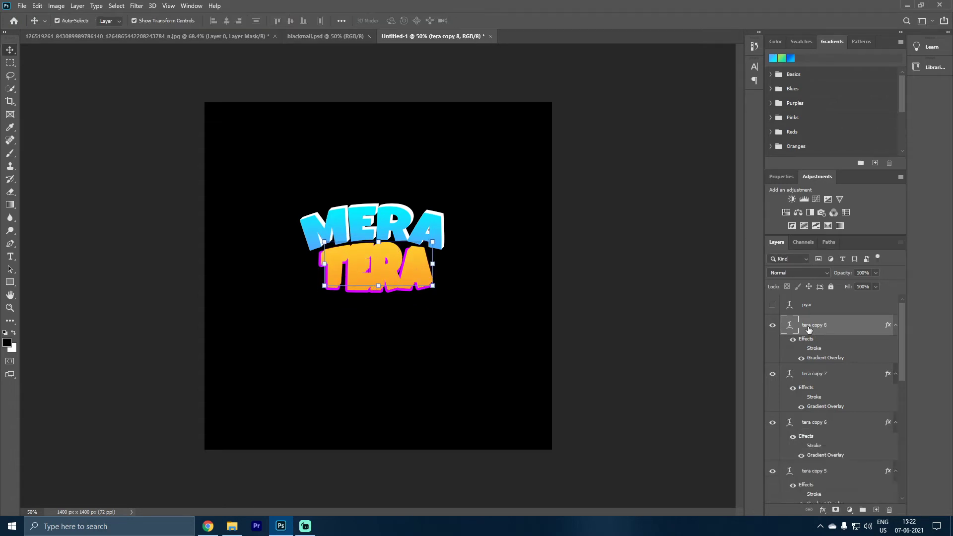
- Group the TERA copies into Group 2, keeping it just behind the original TERA
{"action": "scroll", "coordinate": [809, 377], "scroll_direction": "down", "scroll_amount": 10}
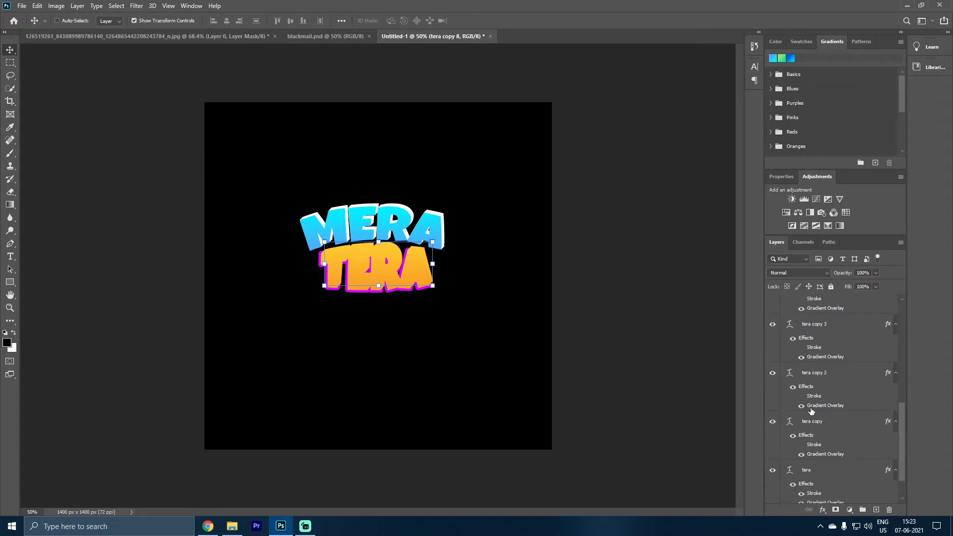
{"action": "left_click", "coordinate": [807, 381], "text": "shift"}
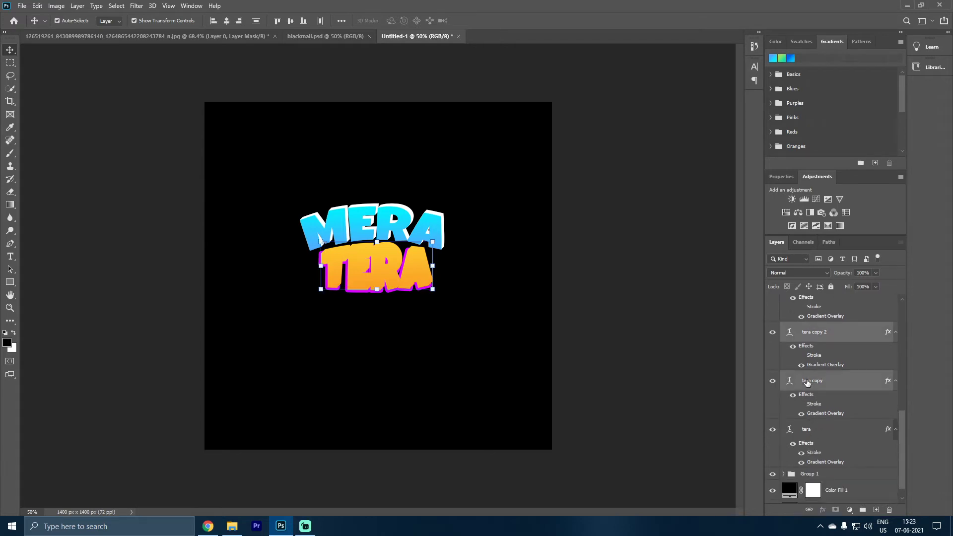
{"action": "key", "text": "ctrl+g"}
{"action": "key", "text": "Right"}
{"action": "key", "text": "Right"}
{"action": "key", "text": "Right"}
{"action": "key", "text": "Right"}
{"action": "key", "text": "Right"}
{"action": "key", "text": "Right"}
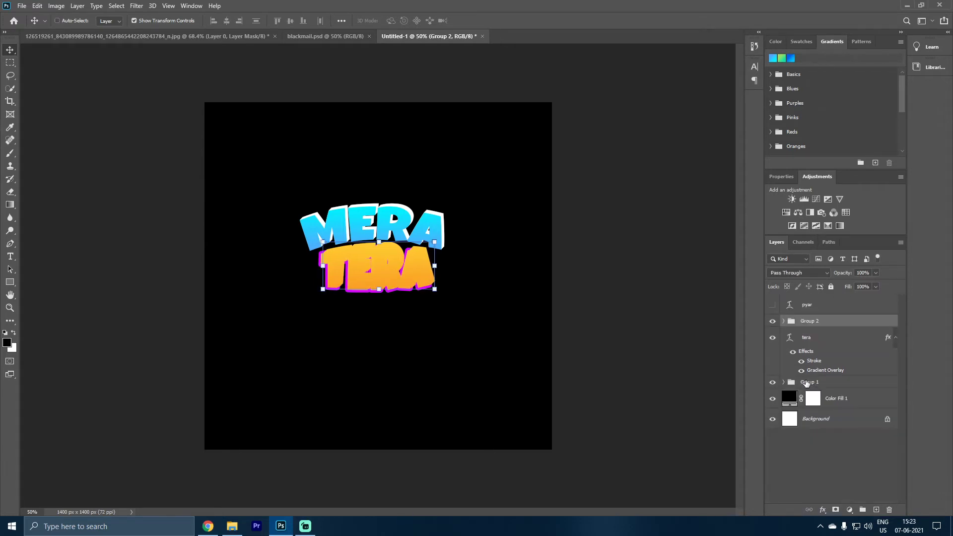
{"action": "key", "text": "Right"}
{"action": "key", "text": "Right"}
{"action": "key", "text": "Right"}
{"action": "key", "text": "Right"}
{"action": "key", "text": "Right"}
{"action": "key", "text": "Right"}
{"action": "key", "text": "Right"}
{"action": "key", "text": "Right"}
{"action": "key", "text": "Right"}
{"action": "key", "text": "Right"}
{"action": "key", "text": "Right"}
{"action": "key", "text": "Right"}
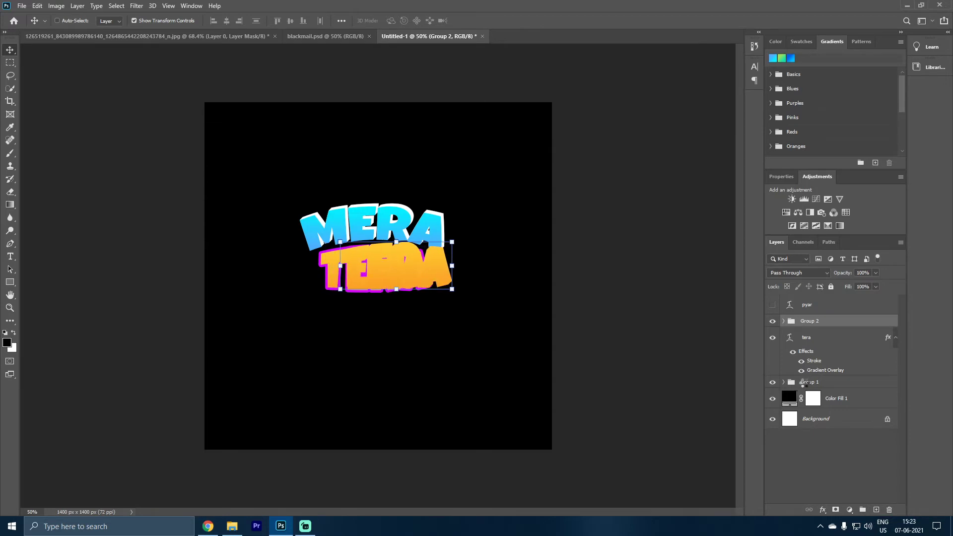
{"action": "key", "text": "Right"}
{"action": "key", "text": "Right"}
{"action": "key", "text": "Right"}
{"action": "key", "text": "Right"}
{"action": "key", "text": "Right"}
{"action": "key", "text": "Right"}
{"action": "key", "text": "ctrl+z"}
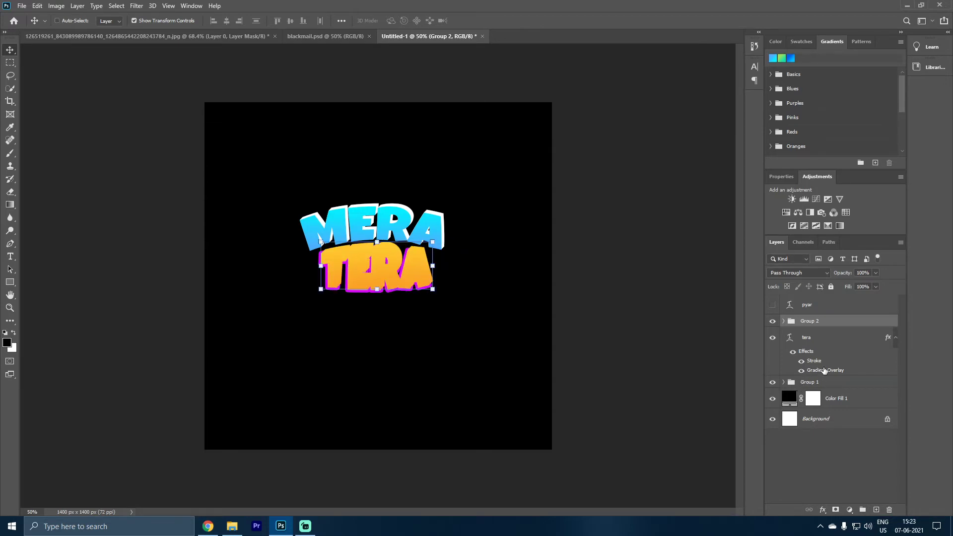
- Hide TERA's Gradient Overlay, change its text colour to black, then select Group 2
{"action": "left_click", "coordinate": [801, 371]}
{"action": "left_click", "coordinate": [805, 340]}
{"action": "double_click", "coordinate": [795, 342]}
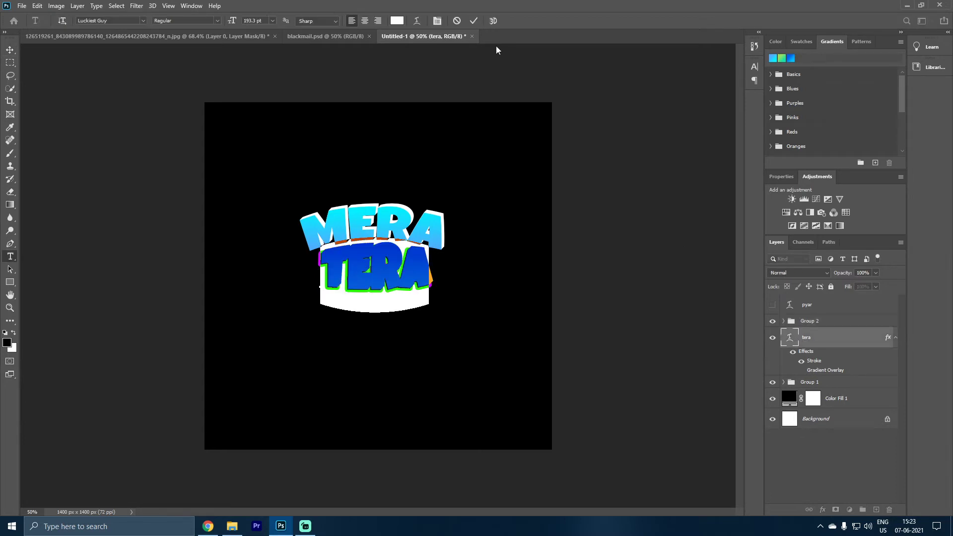
{"action": "left_click", "coordinate": [397, 21]}
{"action": "left_click", "coordinate": [826, 111]}
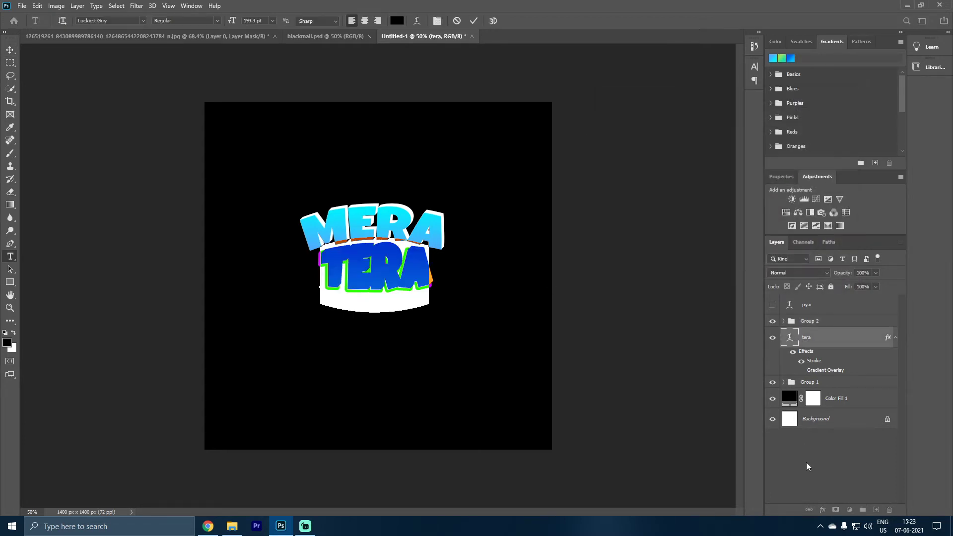
{"action": "left_click", "coordinate": [806, 463]}
{"action": "key", "text": "v"}
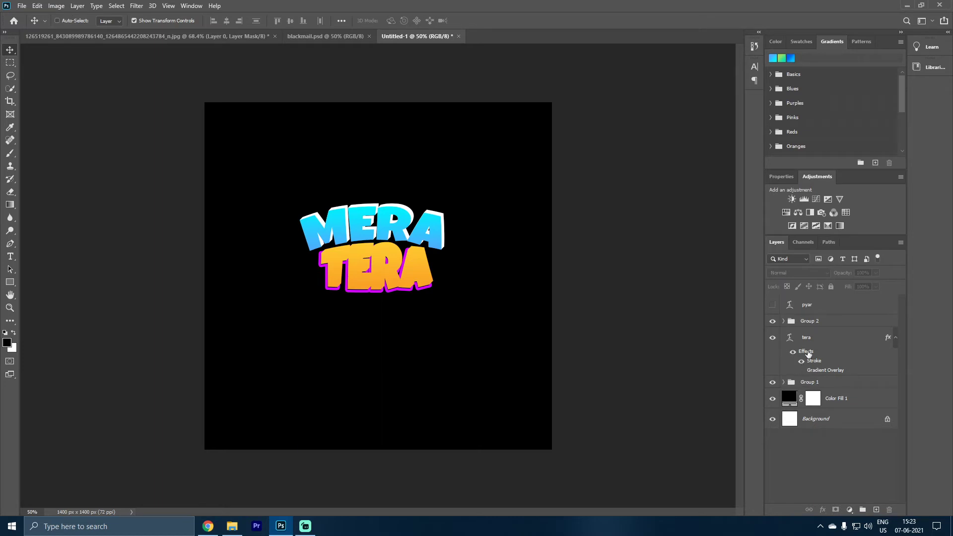
{"action": "left_click", "coordinate": [811, 322]}
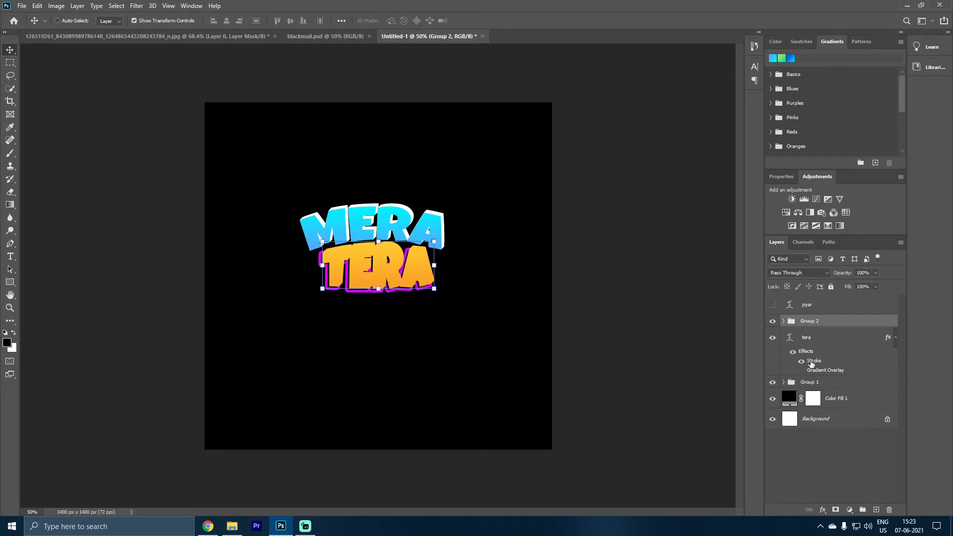
- Thin the TERA text's Stroke effect to 6 px
{"action": "double_click", "coordinate": [811, 363]}
{"action": "left_click_drag", "start_coordinate": [725, 86], "coordinate": [724, 83]}
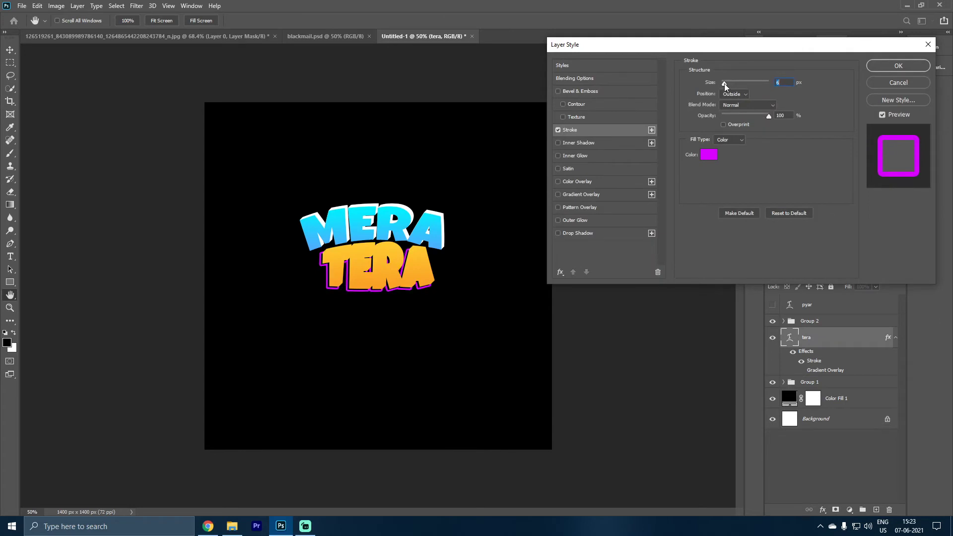
{"action": "left_click", "coordinate": [898, 66]}
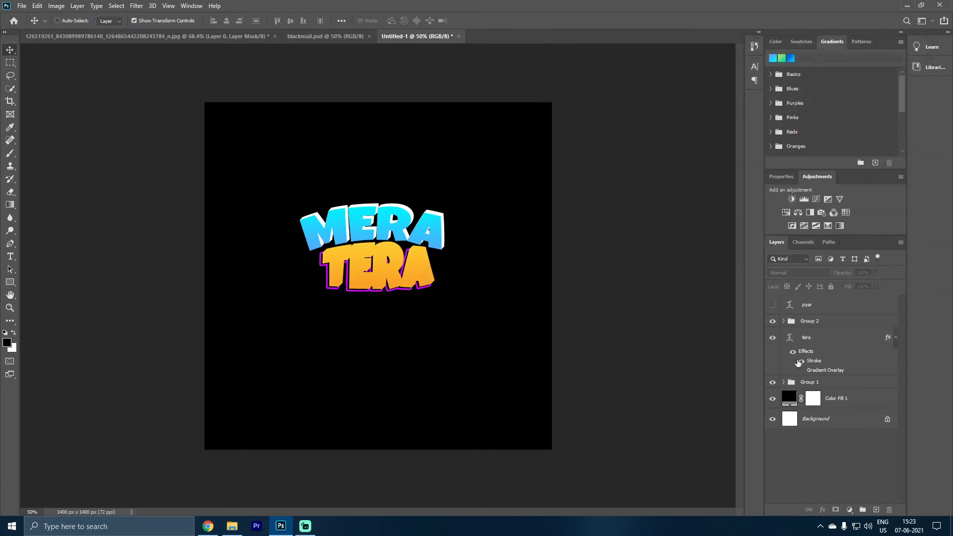
- Expand Group 2 and hide tera copies 3 through 8
{"action": "left_click", "coordinate": [804, 324]}
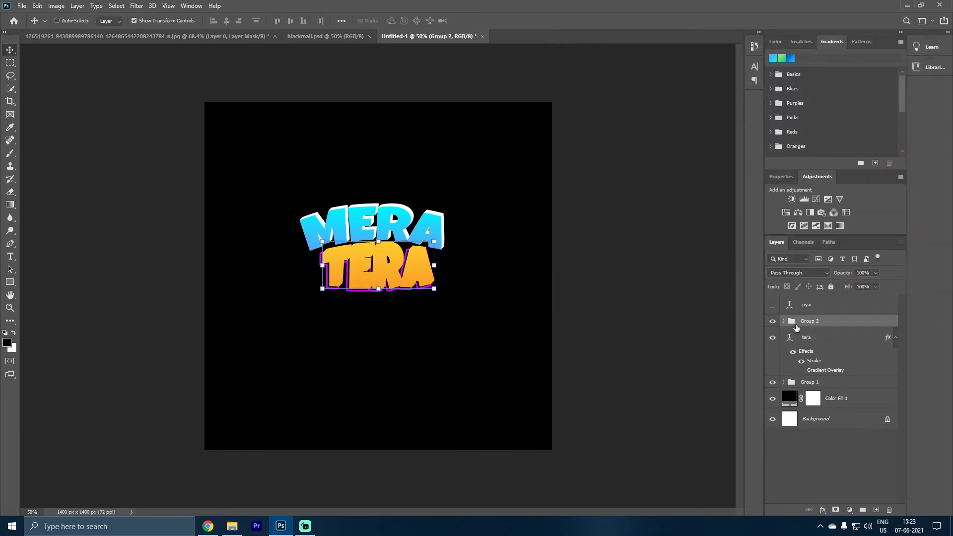
{"action": "left_click", "coordinate": [782, 321]}
{"action": "left_click", "coordinate": [772, 337]}
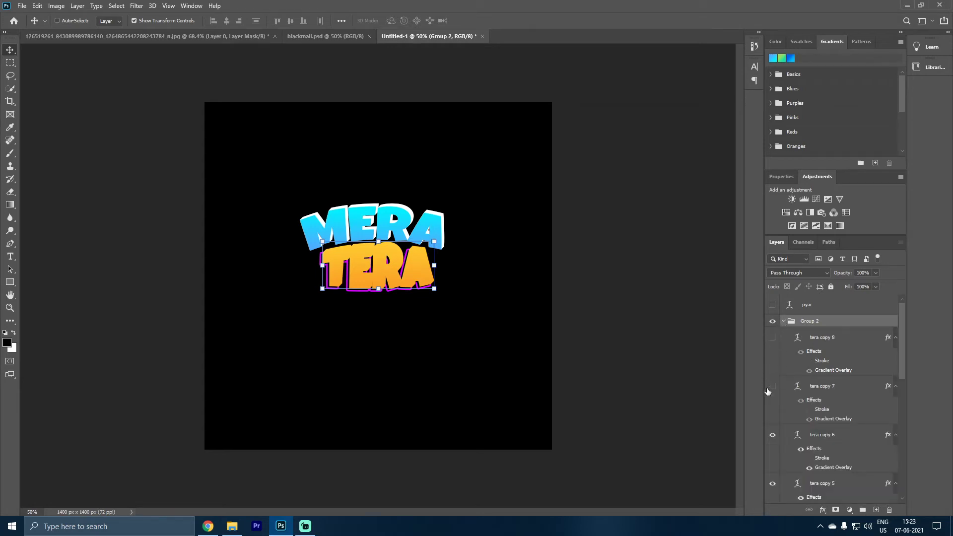
{"action": "left_click", "coordinate": [772, 435]}
{"action": "scroll", "coordinate": [771, 444], "scroll_direction": "down", "scroll_amount": 2}
{"action": "left_click", "coordinate": [773, 424]}
{"action": "scroll", "coordinate": [772, 437], "scroll_direction": "down", "scroll_amount": 1}
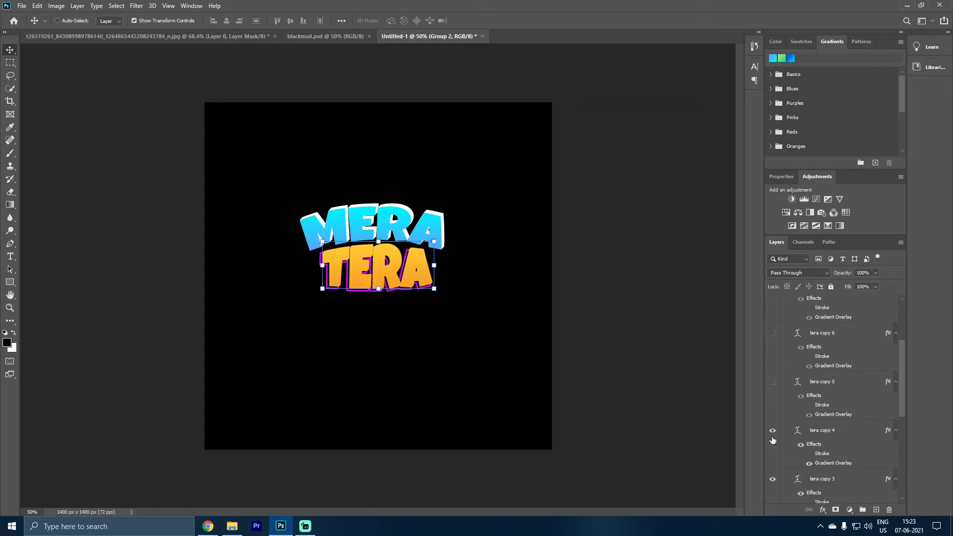
{"action": "left_click", "coordinate": [776, 431]}
{"action": "scroll", "coordinate": [777, 434], "scroll_direction": "down", "scroll_amount": 1}
{"action": "left_click", "coordinate": [772, 439]}
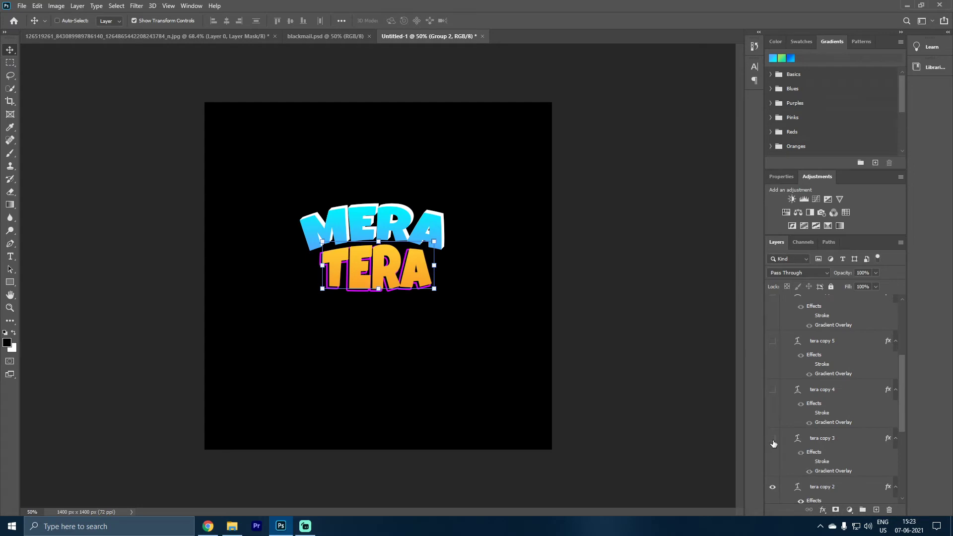
- Select the hidden tera copies 3–8, delete them, and collapse Group 2
{"action": "left_click", "coordinate": [817, 440]}
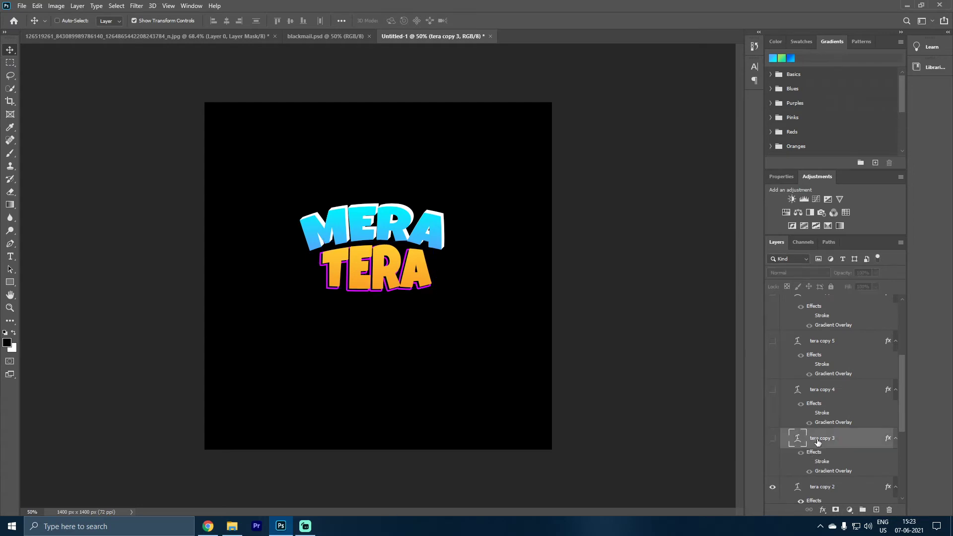
{"action": "scroll", "coordinate": [817, 442], "scroll_direction": "up", "scroll_amount": 4}
{"action": "left_click", "coordinate": [821, 343], "text": "shift"}
{"action": "key", "text": "Delete"}
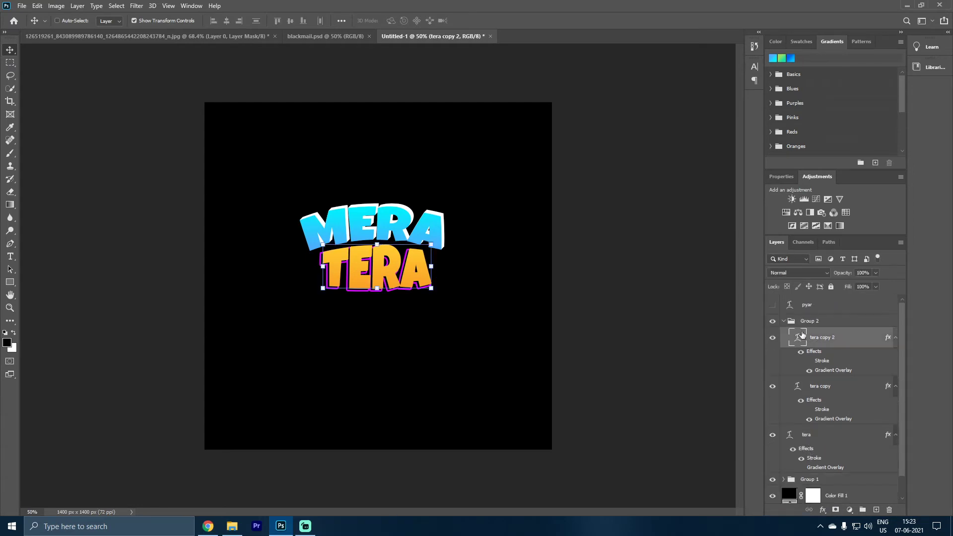
{"action": "left_click", "coordinate": [784, 321]}
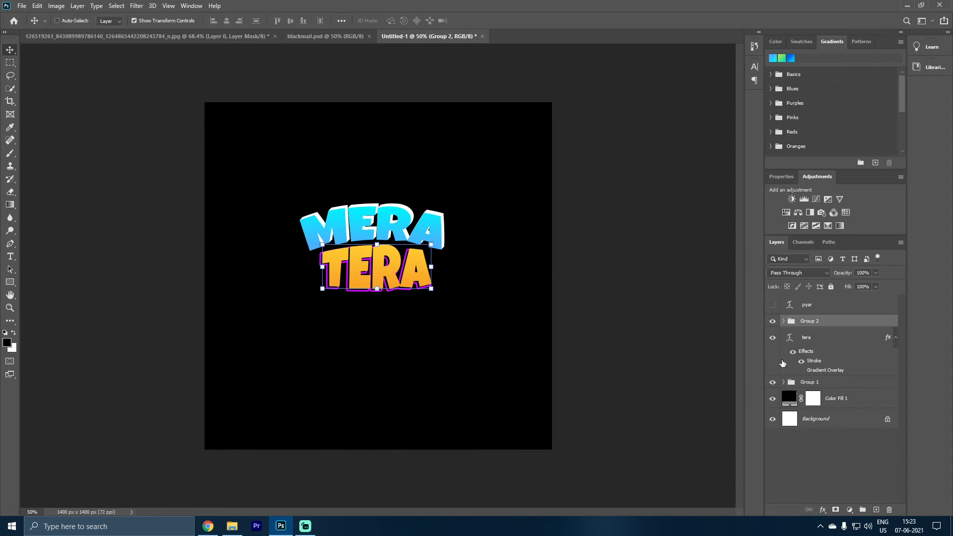
{"action": "left_click", "coordinate": [827, 447]}
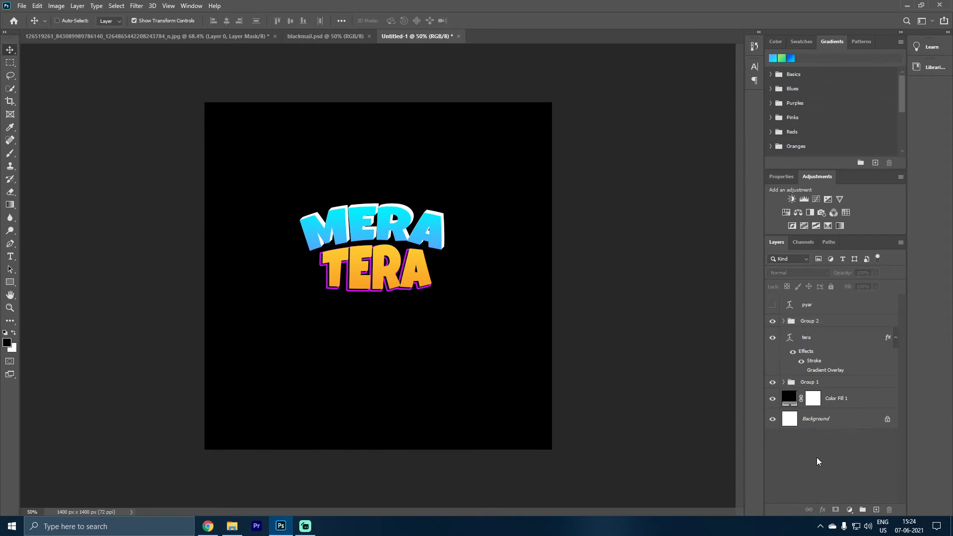
- Show the white PYAR layer and darken mera copy's left gradient stop to blue 1270c2
{"action": "left_click", "coordinate": [772, 304]}
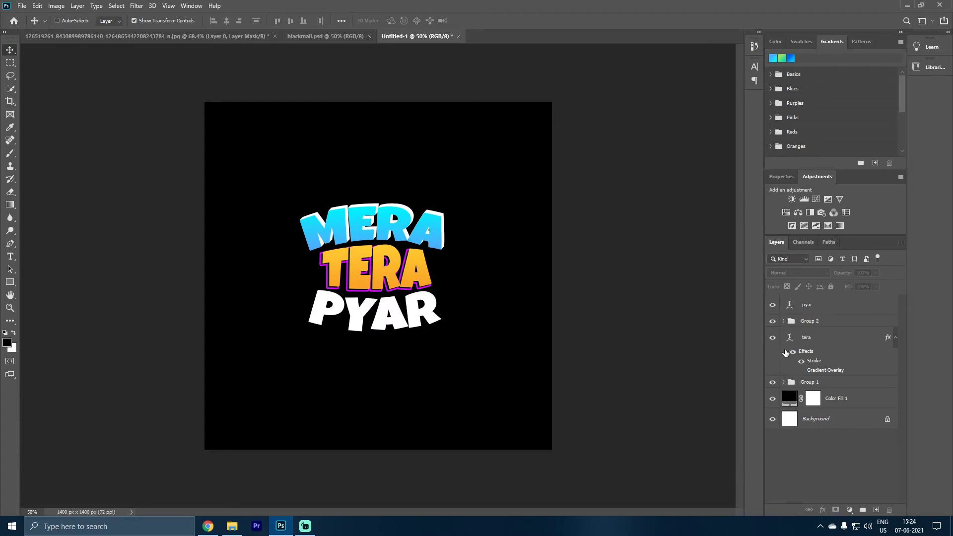
{"action": "left_click", "coordinate": [783, 382]}
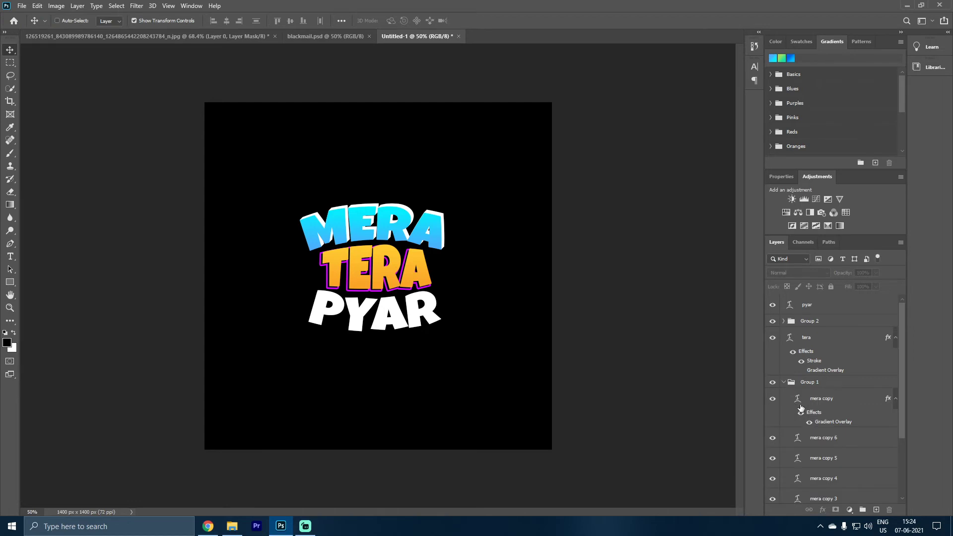
{"action": "double_click", "coordinate": [832, 421]}
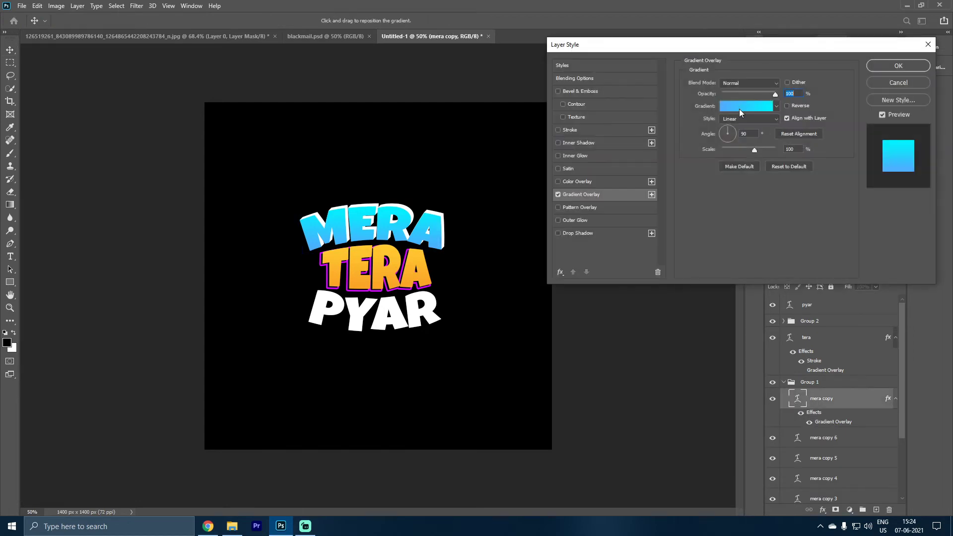
{"action": "left_click", "coordinate": [739, 110]}
{"action": "left_click", "coordinate": [78, 276]}
{"action": "left_click", "coordinate": [122, 319]}
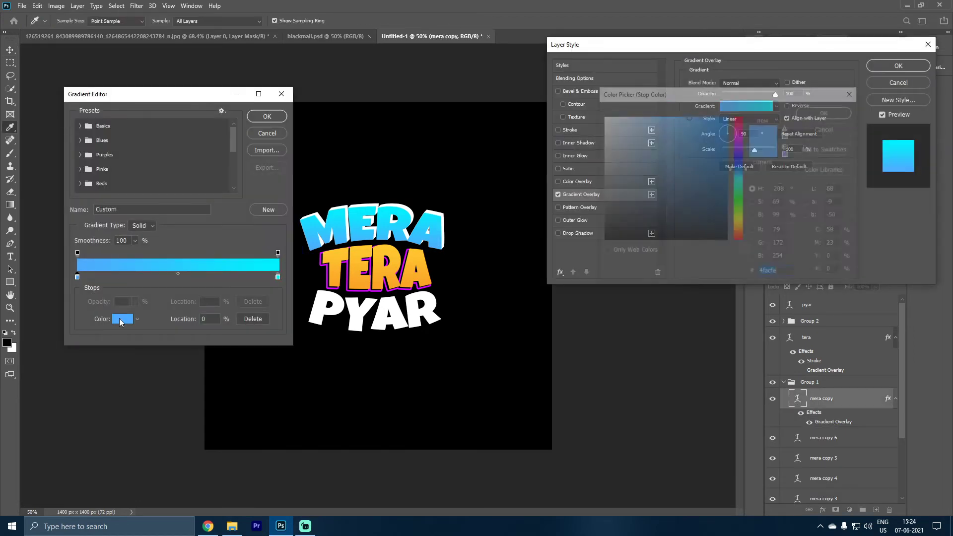
{"action": "left_click_drag", "start_coordinate": [683, 173], "coordinate": [711, 147]}
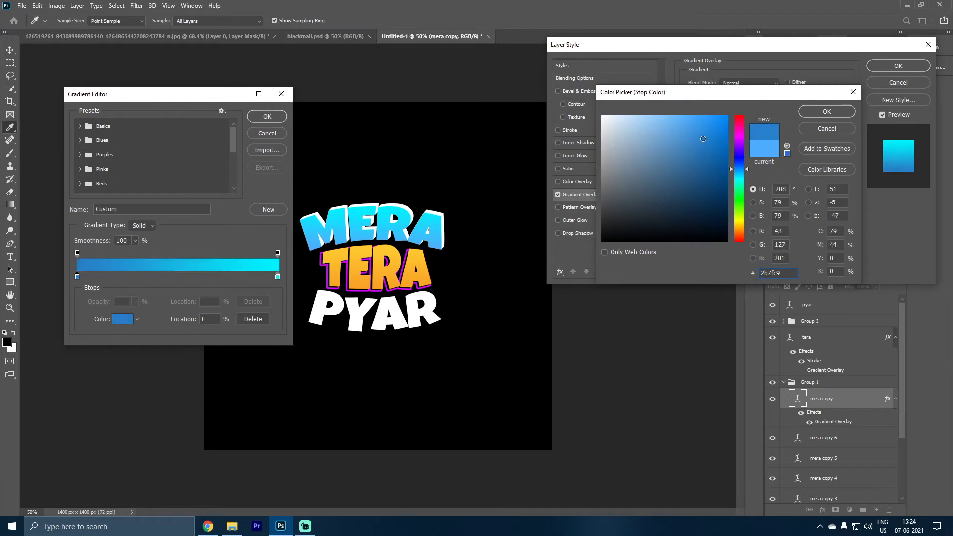
{"action": "left_click_drag", "start_coordinate": [712, 139], "coordinate": [716, 146]}
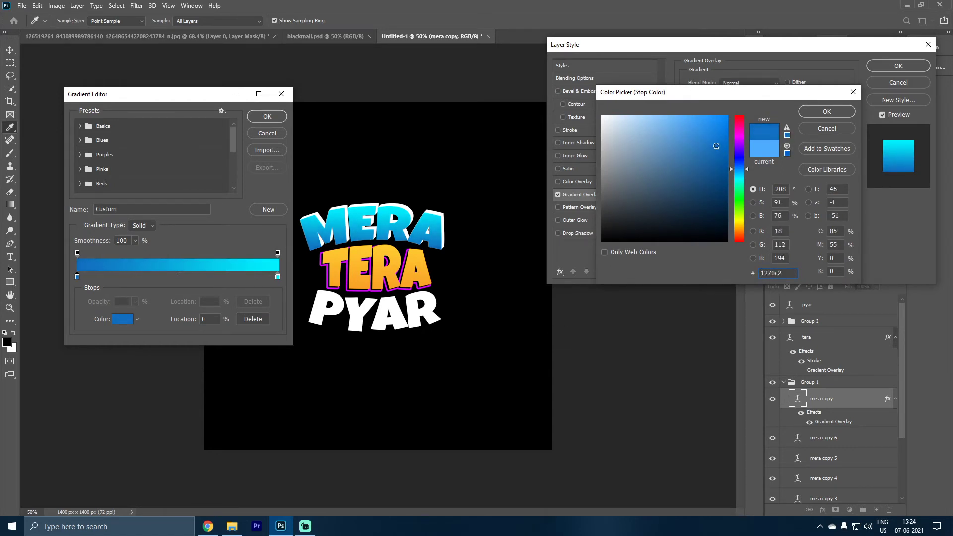
{"action": "left_click", "coordinate": [809, 114]}
- Set the gradient's right stop to cyan 14dae4 and apply the overlay to MERA
{"action": "left_click", "coordinate": [278, 277]}
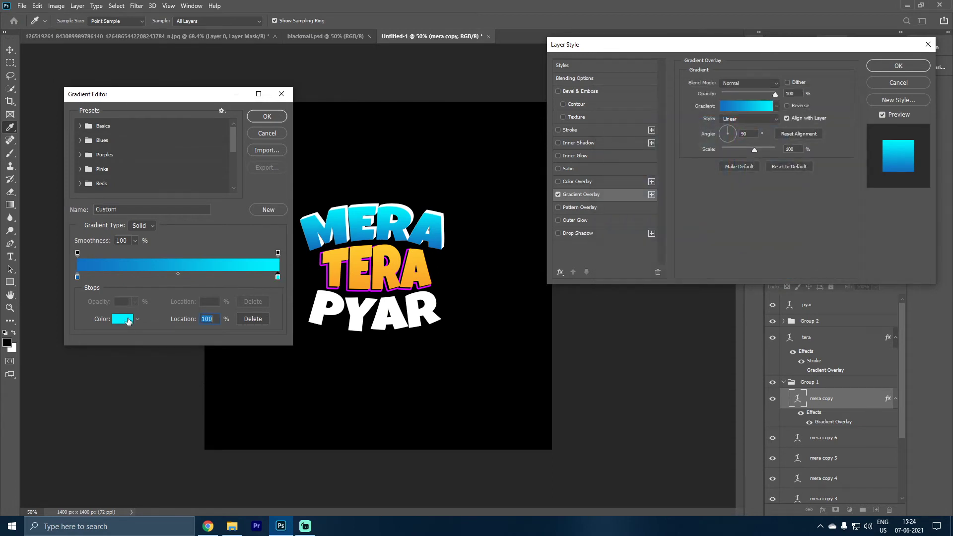
{"action": "left_click", "coordinate": [123, 319]}
{"action": "left_click_drag", "start_coordinate": [718, 127], "coordinate": [716, 133]}
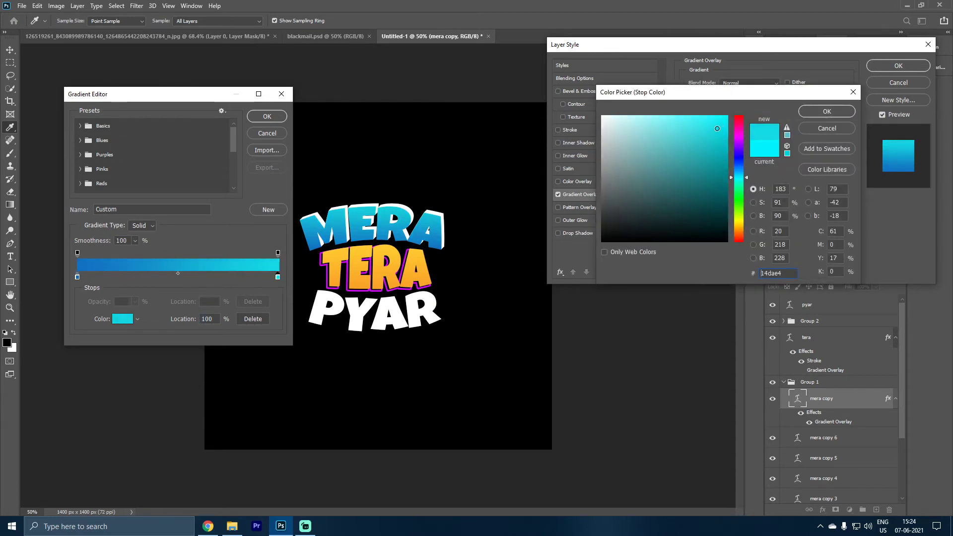
{"action": "left_click", "coordinate": [816, 115]}
{"action": "left_click", "coordinate": [267, 116]}
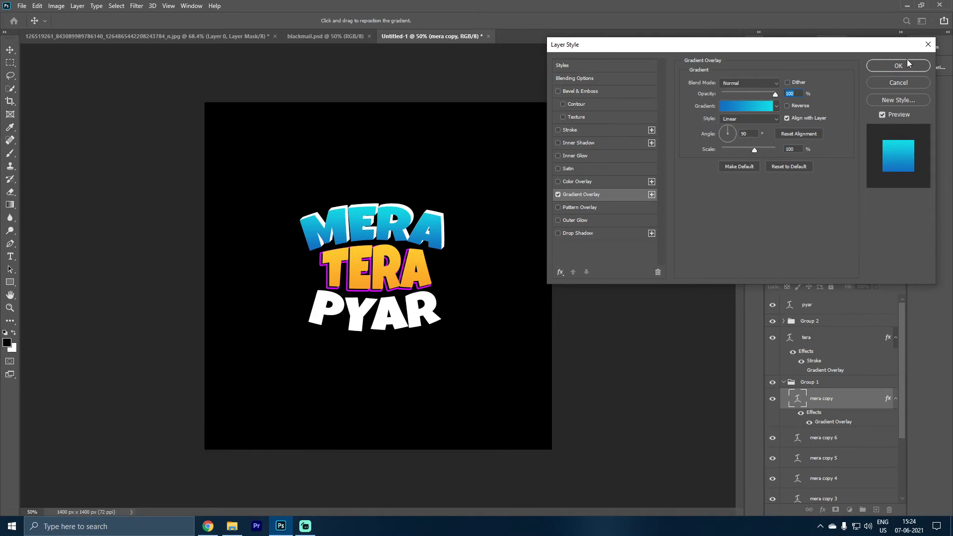
{"action": "left_click", "coordinate": [898, 66]}
{"action": "left_click", "coordinate": [782, 384]}
- Add a Gradient Overlay layer style to the pyar layer
{"action": "left_click", "coordinate": [800, 310]}
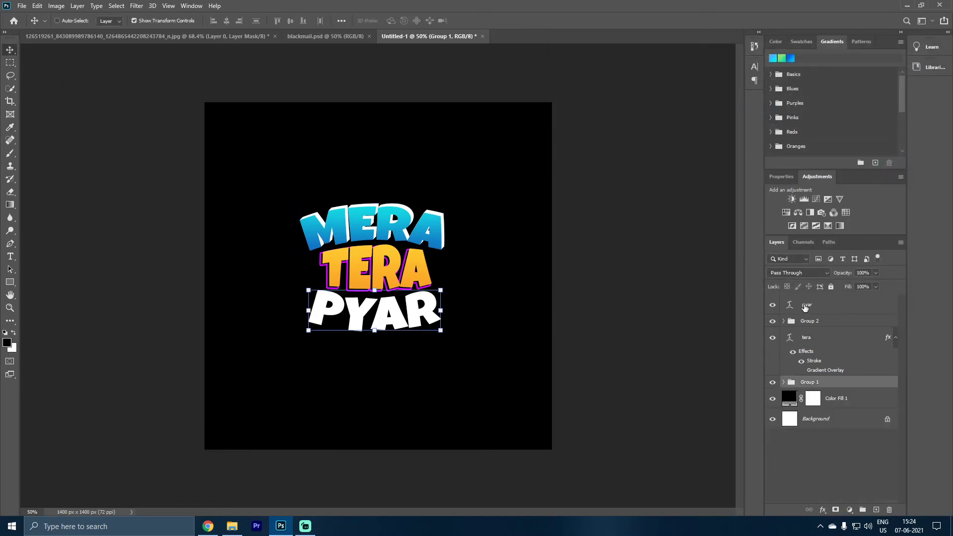
{"action": "right_click", "coordinate": [821, 311]}
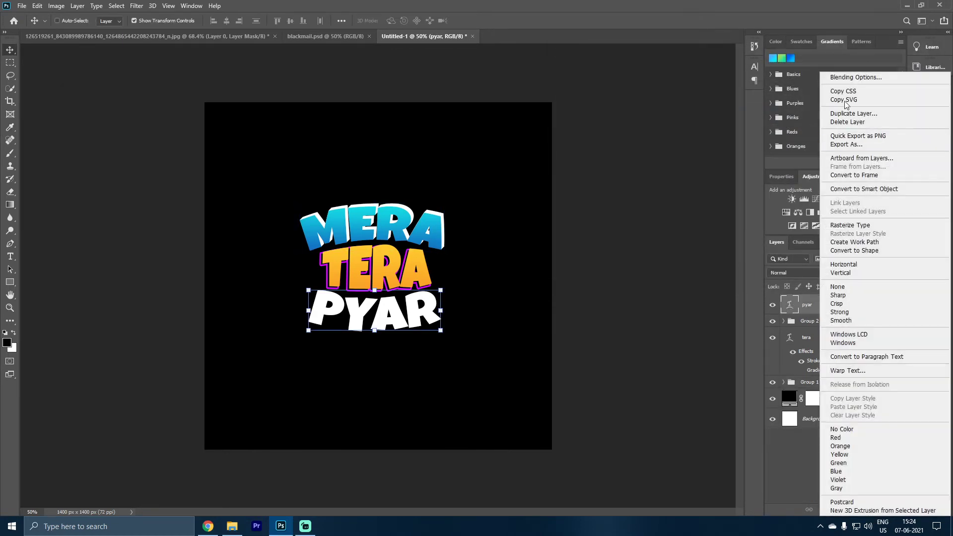
{"action": "left_click", "coordinate": [838, 82]}
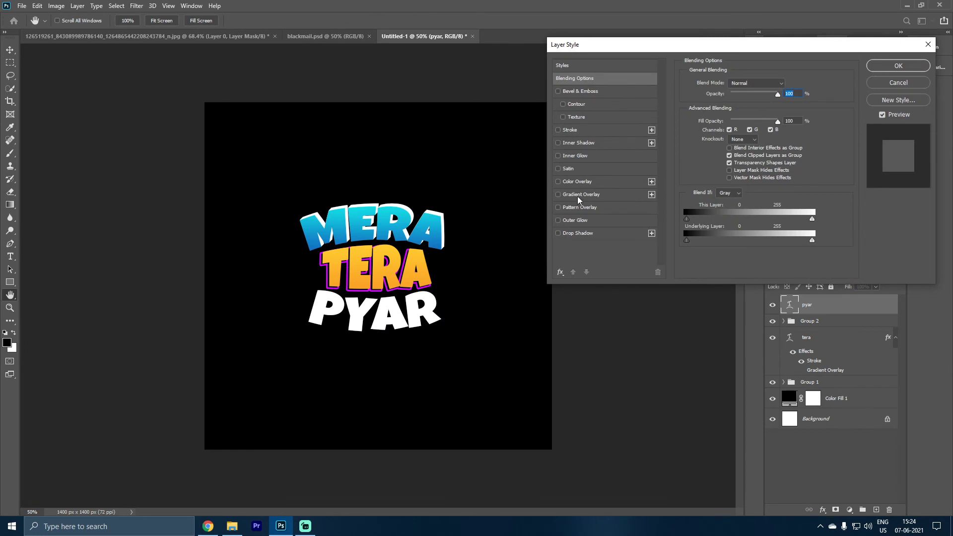
{"action": "left_click", "coordinate": [576, 195]}
{"action": "left_click", "coordinate": [730, 106]}
- Choose the orange-pink-purple Red_07 preset from the Reds gradients and apply it
{"action": "scroll", "coordinate": [92, 165], "scroll_direction": "down", "scroll_amount": 3}
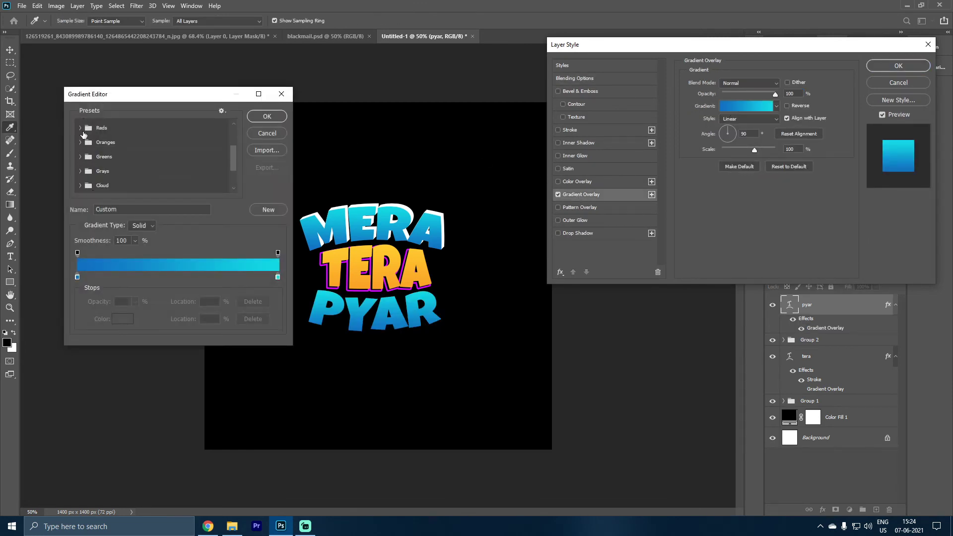
{"action": "left_click", "coordinate": [81, 128]}
{"action": "left_click", "coordinate": [127, 137]}
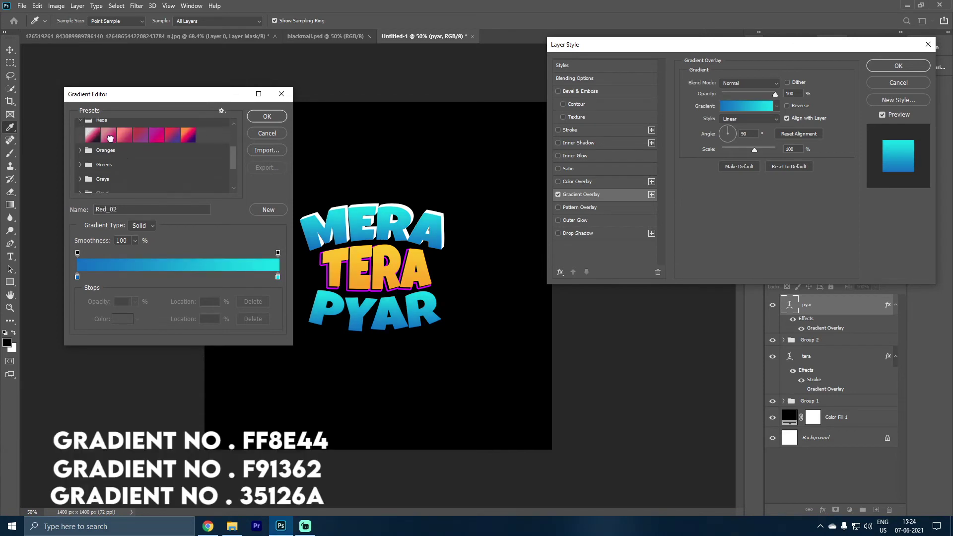
{"action": "left_click", "coordinate": [140, 141]}
{"action": "left_click", "coordinate": [174, 137]}
{"action": "left_click", "coordinate": [187, 136]}
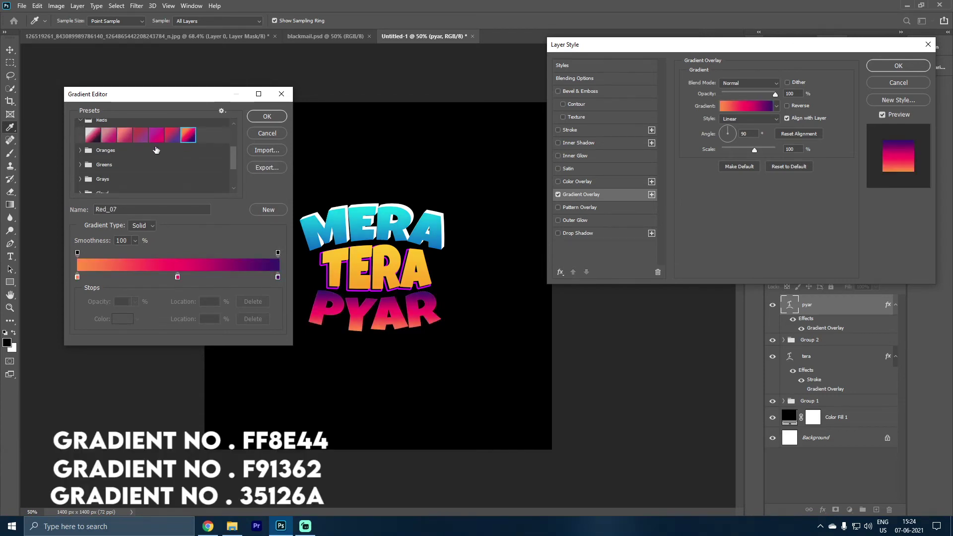
{"action": "left_click", "coordinate": [267, 117]}
{"action": "left_click", "coordinate": [898, 65]}
- Duplicate the pyar layer and clear the layer style from the lower original
{"action": "key", "text": "v"}
{"action": "key", "text": "ctrl+j"}
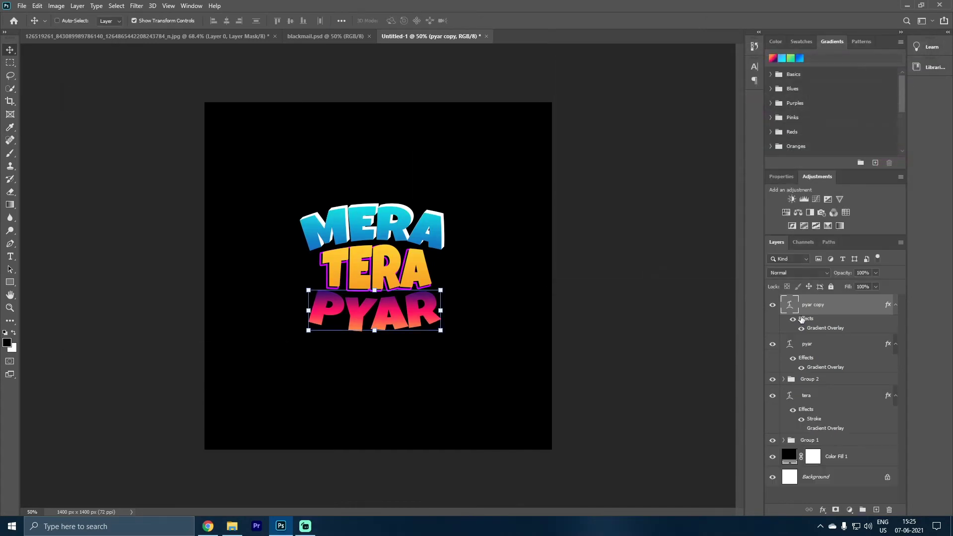
{"action": "right_click", "coordinate": [803, 344]}
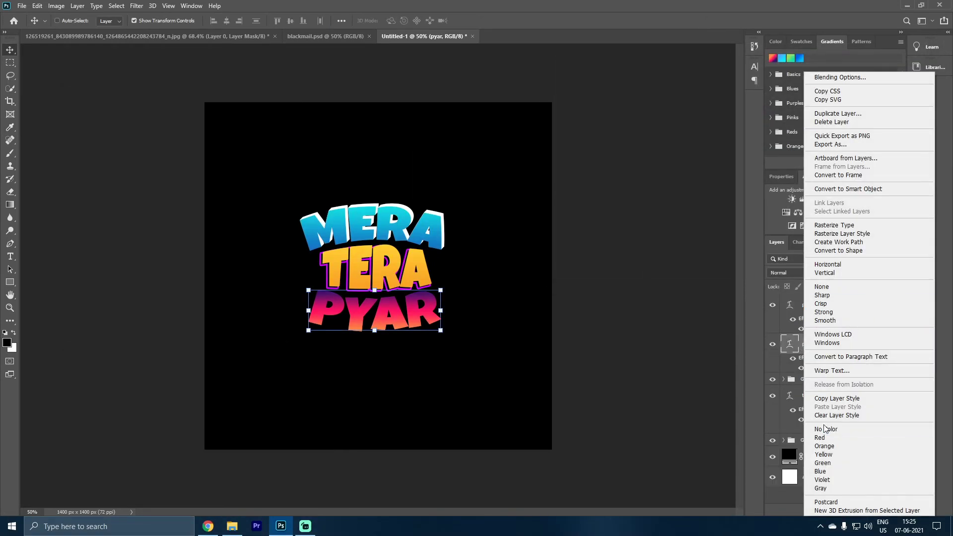
{"action": "left_click", "coordinate": [824, 415]}
- Create offset depth copies pyar copy 2 to 4 by repeating the transform, undoing the fifth
{"action": "double_click", "coordinate": [791, 344]}
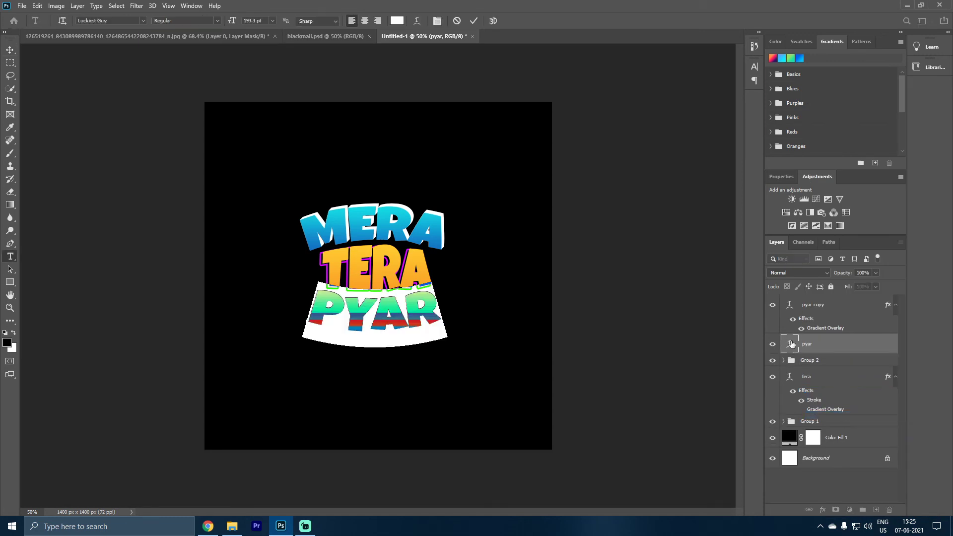
{"action": "key", "text": "Escape"}
{"action": "key", "text": "ctrl+t"}
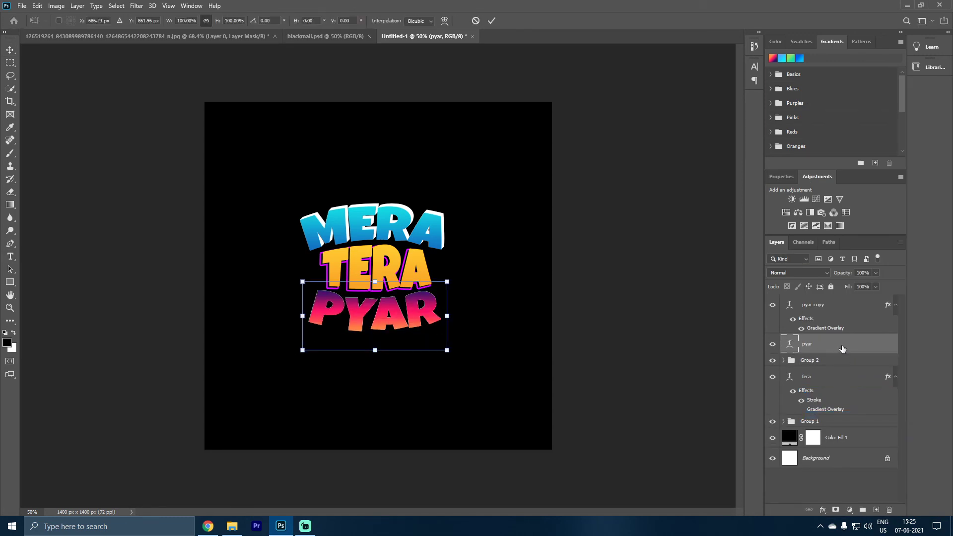
{"action": "key", "text": "Return"}
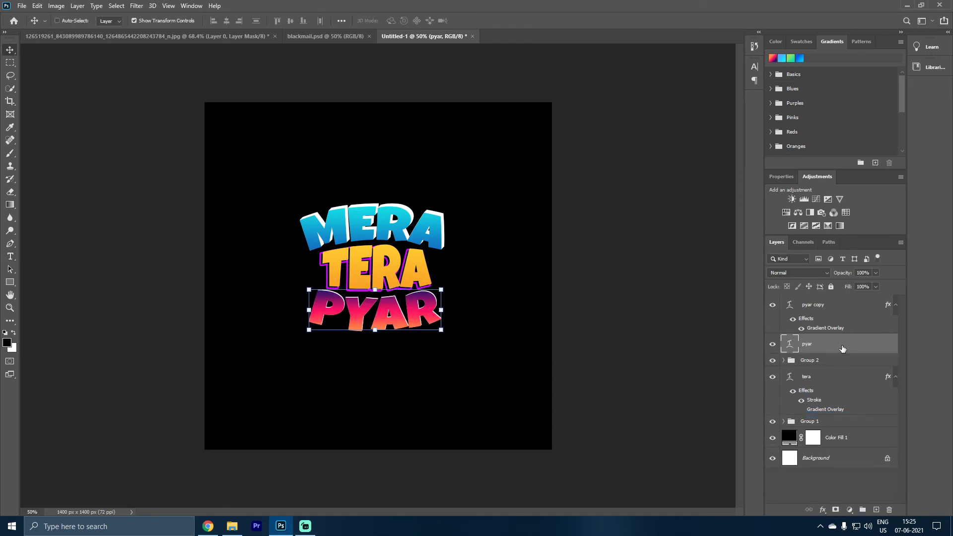
{"action": "key", "text": "ctrl+alt+shift+t"}
{"action": "key", "text": "ctrl+alt+shift+t"}
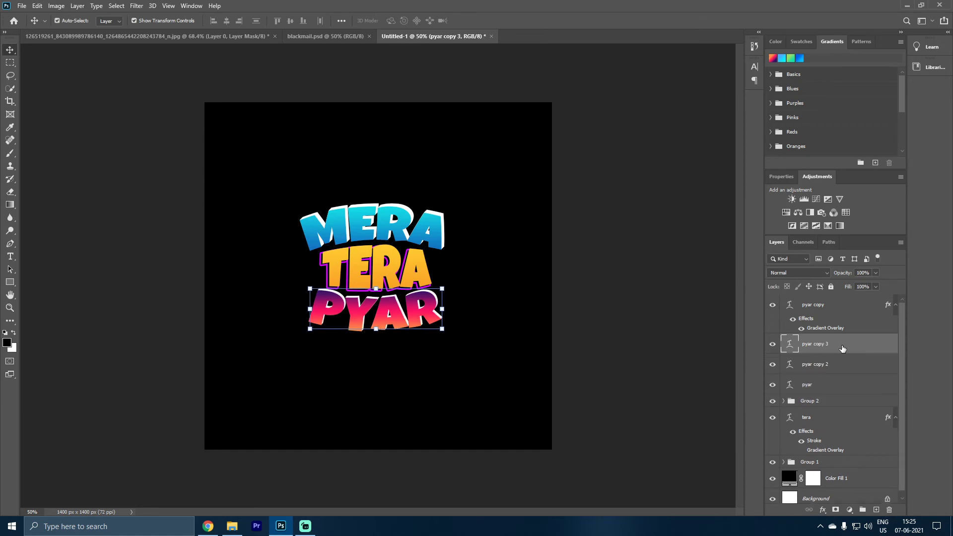
{"action": "key", "text": "ctrl+alt+shift+t"}
{"action": "key", "text": "ctrl+alt+shift+t"}
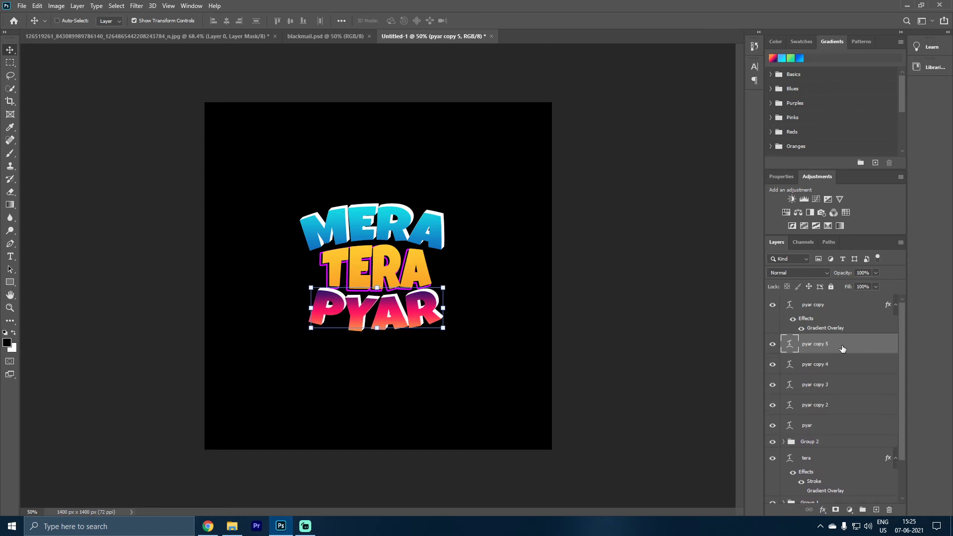
{"action": "key", "text": "ctrl+z"}
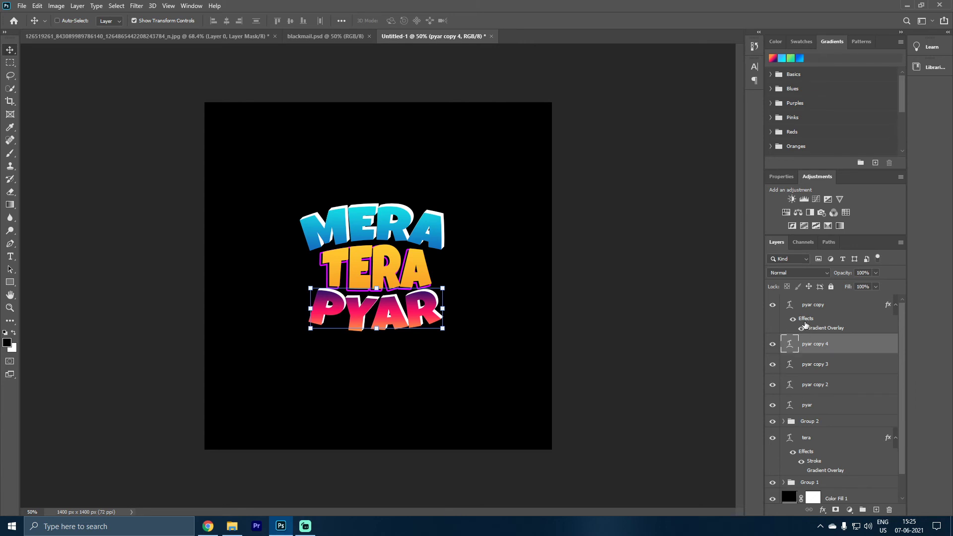
{"action": "double_click", "coordinate": [817, 328]}
- Change the PYAR gradient's right end stop to a lighter purple 8449dd
{"action": "left_click", "coordinate": [746, 107]}
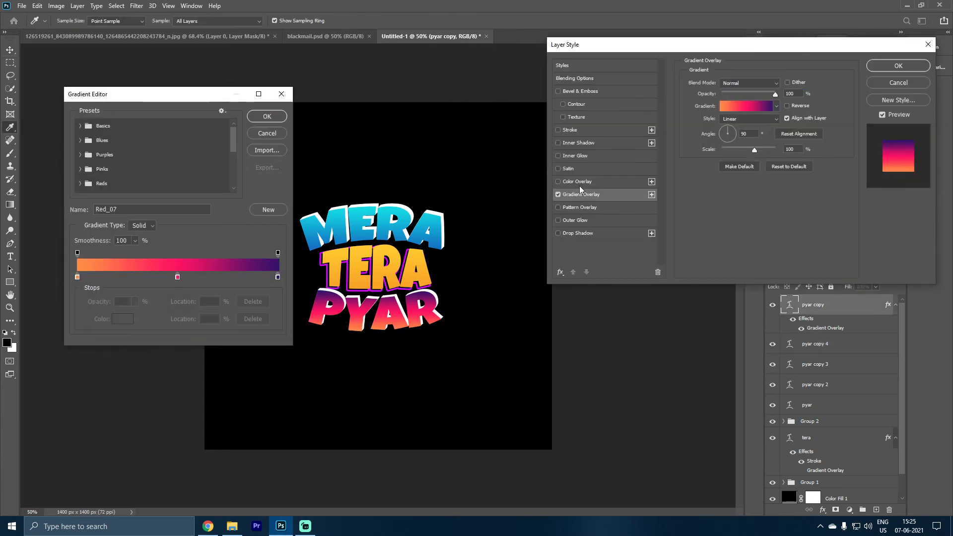
{"action": "double_click", "coordinate": [278, 276]}
{"action": "left_click_drag", "start_coordinate": [669, 166], "coordinate": [685, 128]}
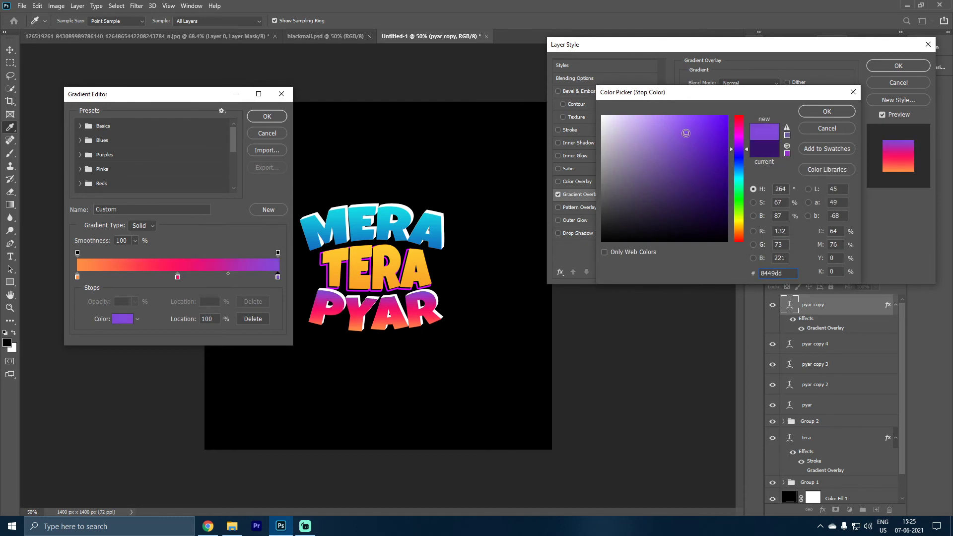
{"action": "left_click", "coordinate": [827, 111]}
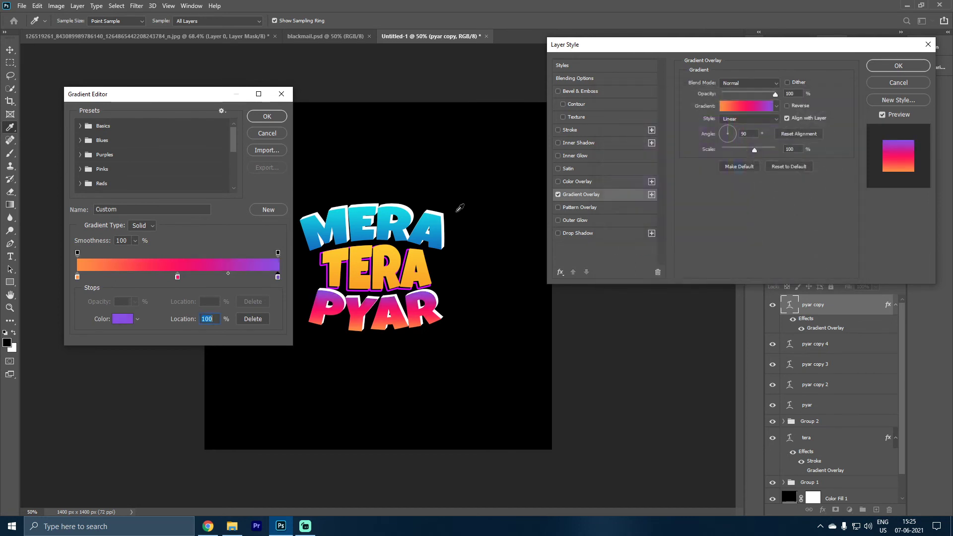
- Soften the middle stop to pink eb3070 and apply the updated gradient overlay
{"action": "left_click", "coordinate": [177, 277]}
{"action": "left_click", "coordinate": [123, 319]}
{"action": "mouse_move", "coordinate": [680, 119]}
{"action": "left_mouse_down"}
{"action": "mouse_move", "coordinate": [692, 136]}
{"action": "mouse_move", "coordinate": [689, 121]}
{"action": "mouse_move", "coordinate": [704, 125]}
{"action": "left_mouse_up"}
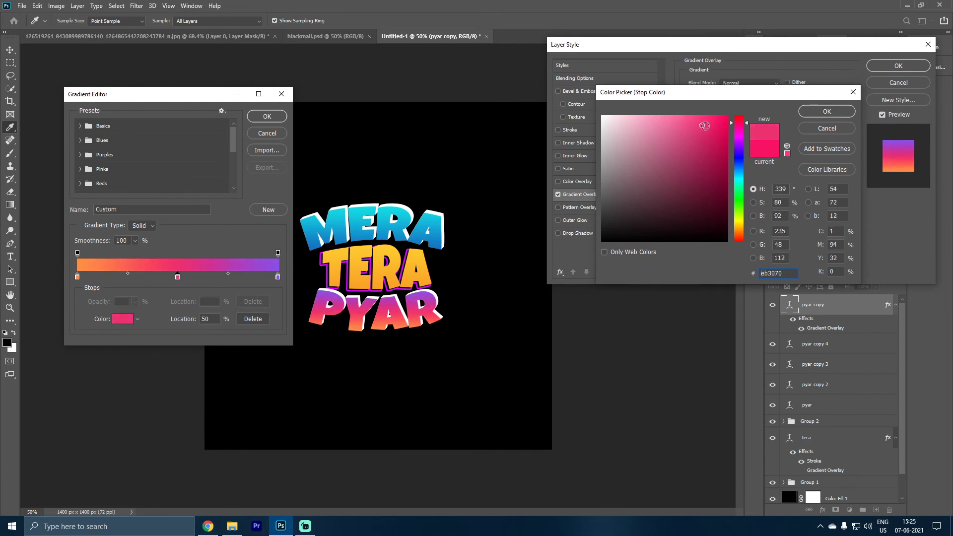
{"action": "left_click", "coordinate": [822, 113]}
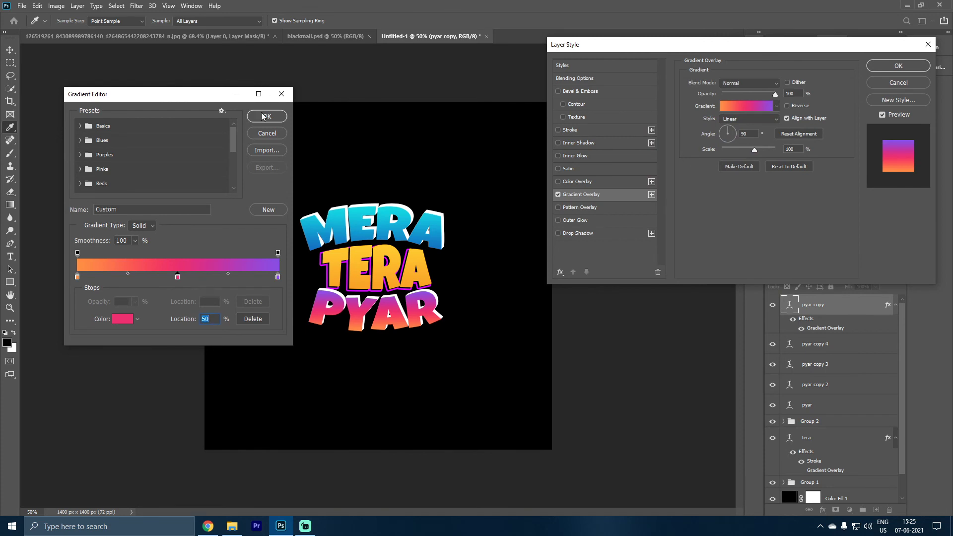
{"action": "left_click", "coordinate": [265, 116]}
{"action": "left_click", "coordinate": [898, 65]}
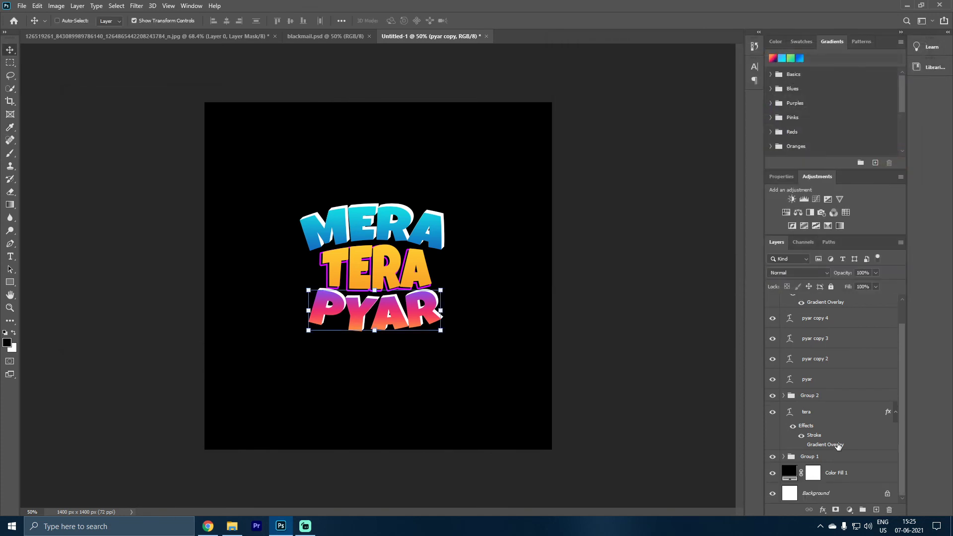
- Select the five PYAR layers and group them into Group 3
{"action": "left_click", "coordinate": [811, 380], "text": "shift"}
{"action": "key", "text": "g"}
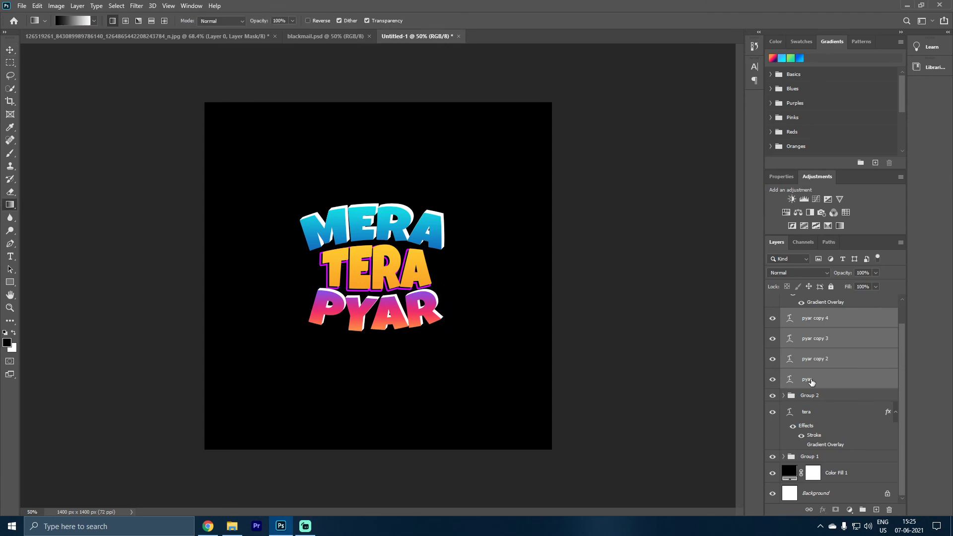
{"action": "left_click_drag", "start_coordinate": [811, 380], "coordinate": [812, 386]}
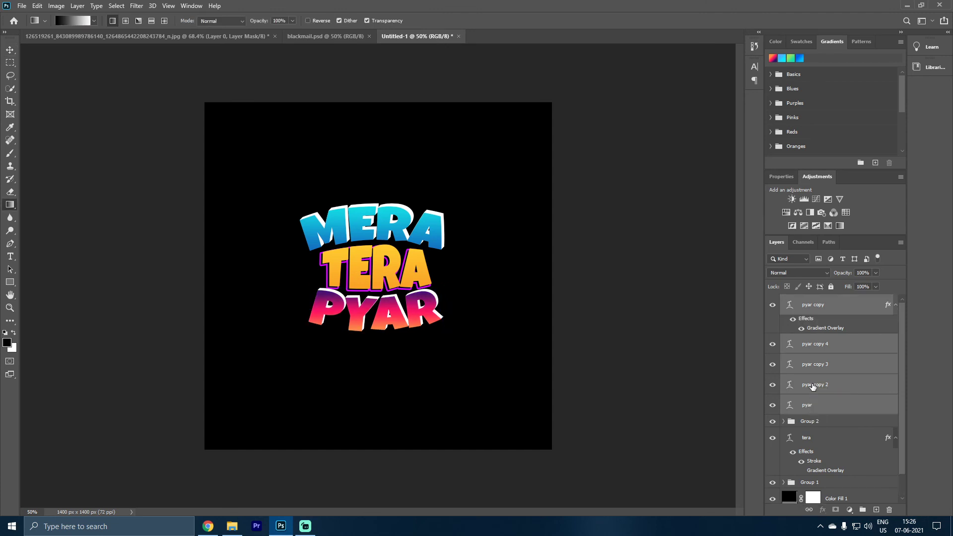
{"action": "key", "text": "ctrl+g"}
{"action": "left_click", "coordinate": [821, 464]}
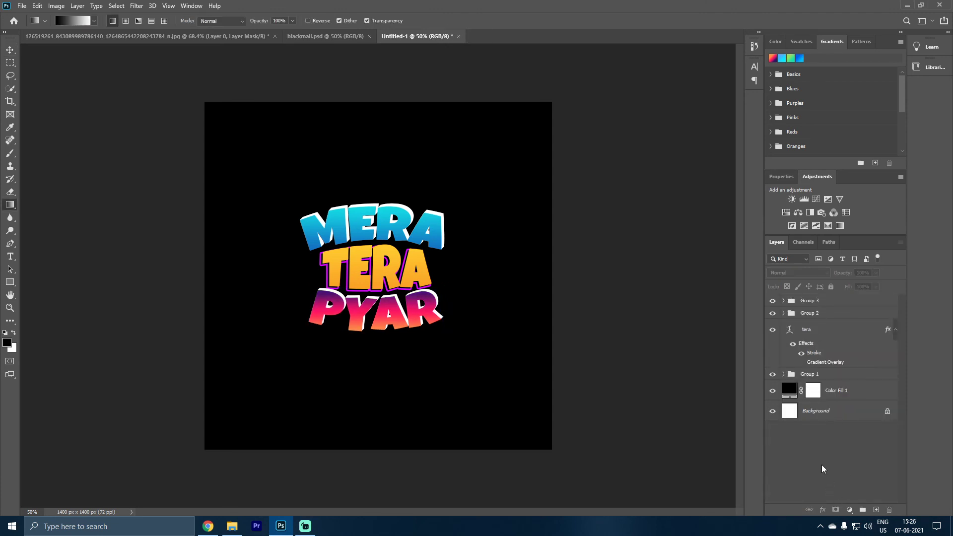
- Group the tera layer with Group 2 into Group 4, undoing a stray duplicate
{"action": "left_click", "coordinate": [806, 331]}
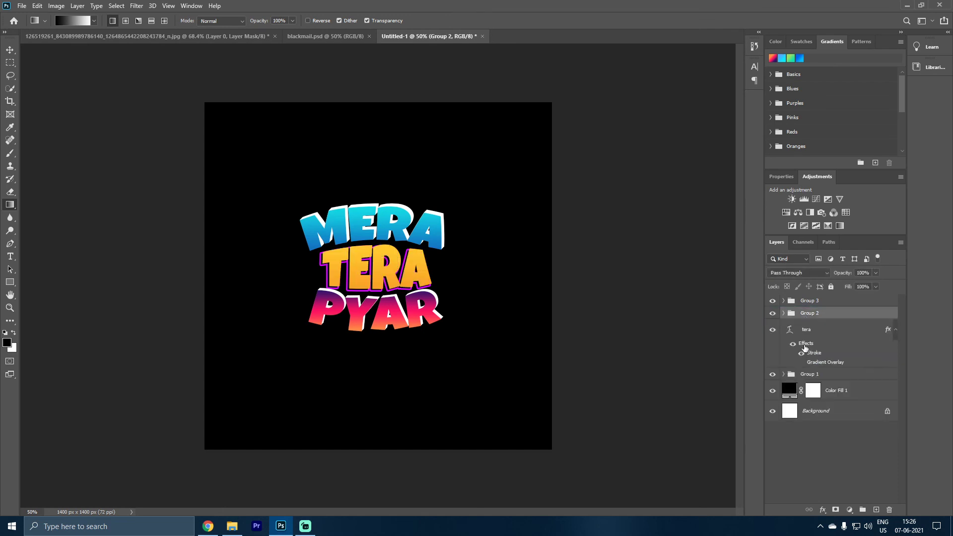
{"action": "left_click", "coordinate": [806, 318], "text": "shift"}
{"action": "key", "text": "v"}
{"action": "key", "text": "ctrl+j"}
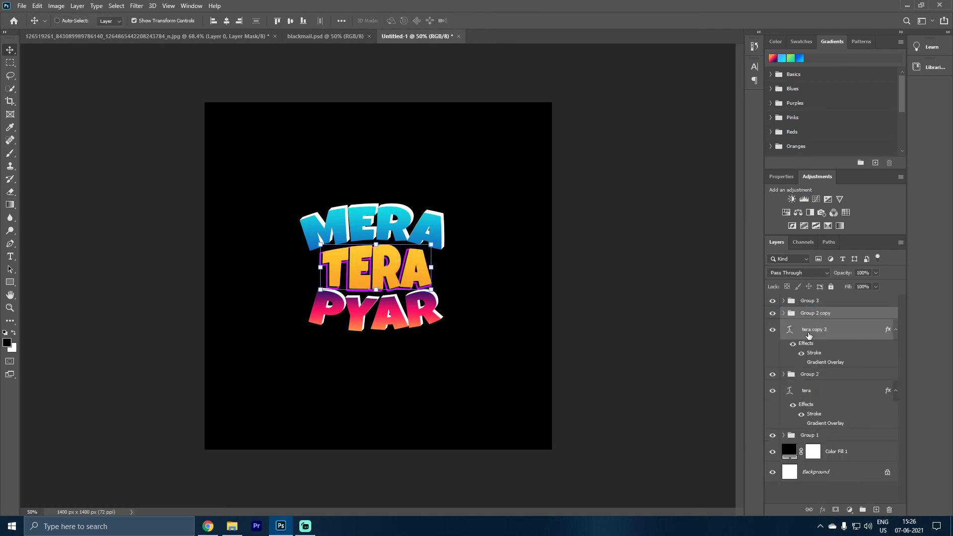
{"action": "key", "text": "ctrl+z"}
{"action": "key", "text": "ctrl+g"}
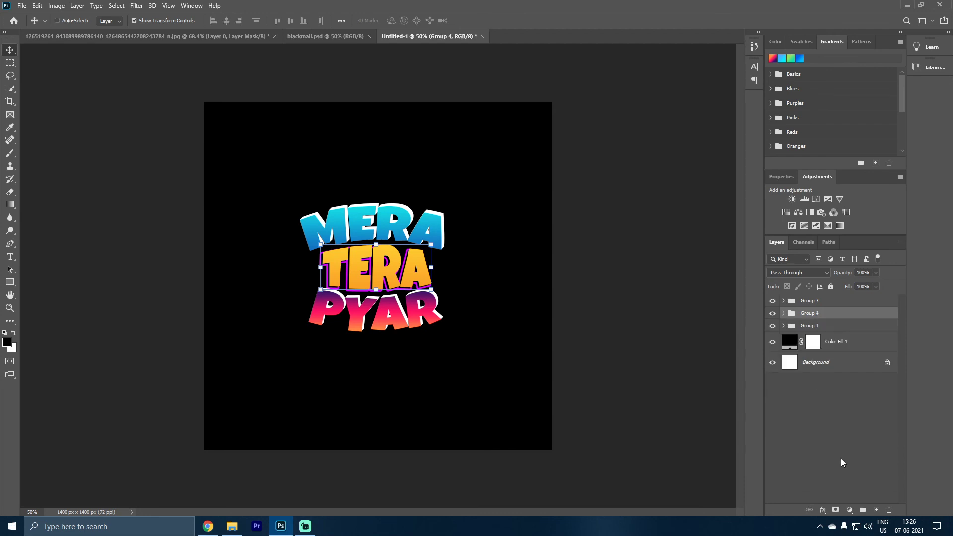
{"action": "left_click", "coordinate": [834, 457]}
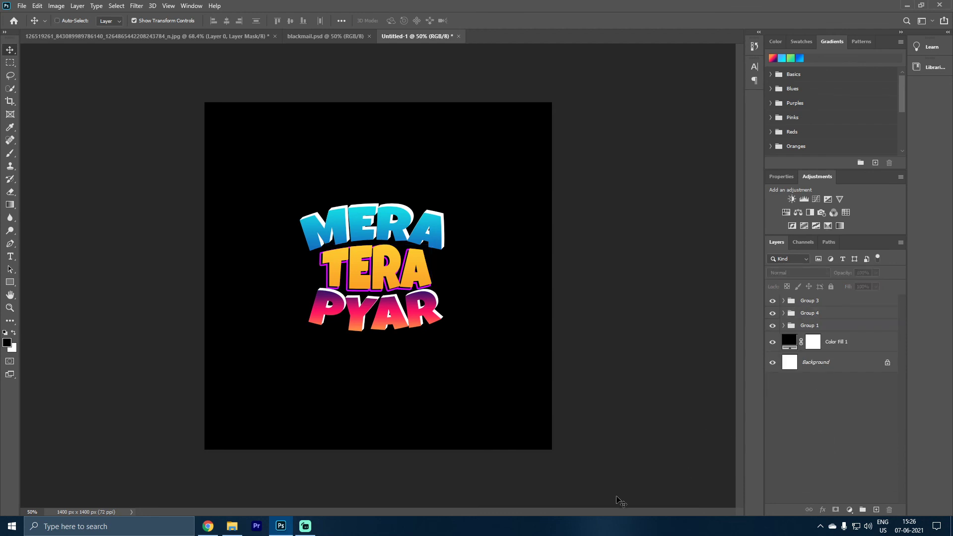
{"action": "mouse_move", "coordinate": [208, 526]}
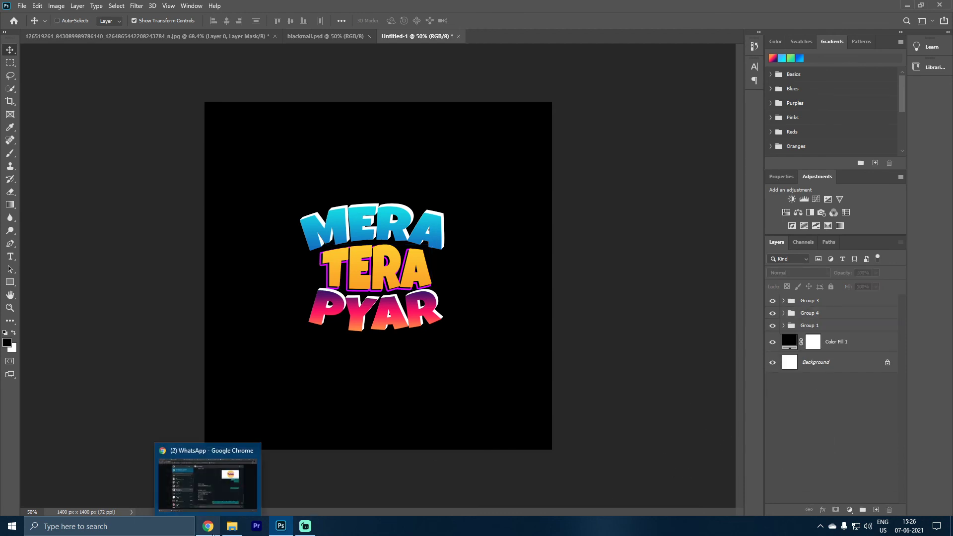
- Switch to the Brush tool with a Hard Round tip
{"action": "left_click", "coordinate": [10, 283]}
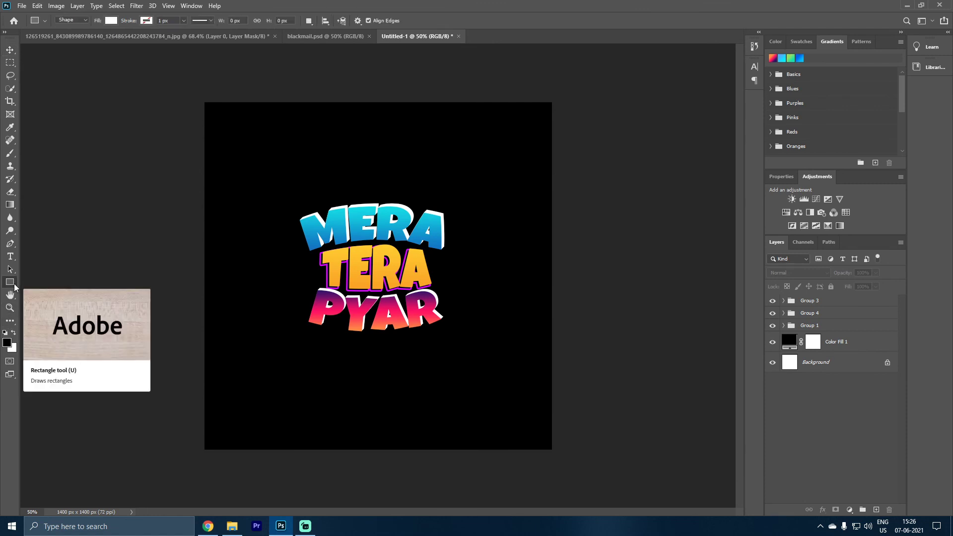
{"action": "right_click", "coordinate": [12, 284]}
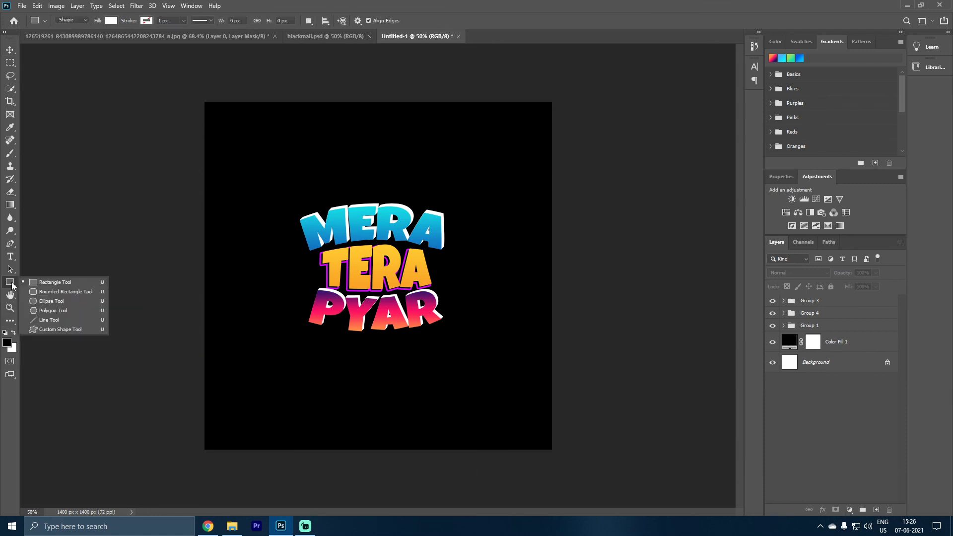
{"action": "left_click", "coordinate": [866, 428]}
{"action": "key", "text": "b"}
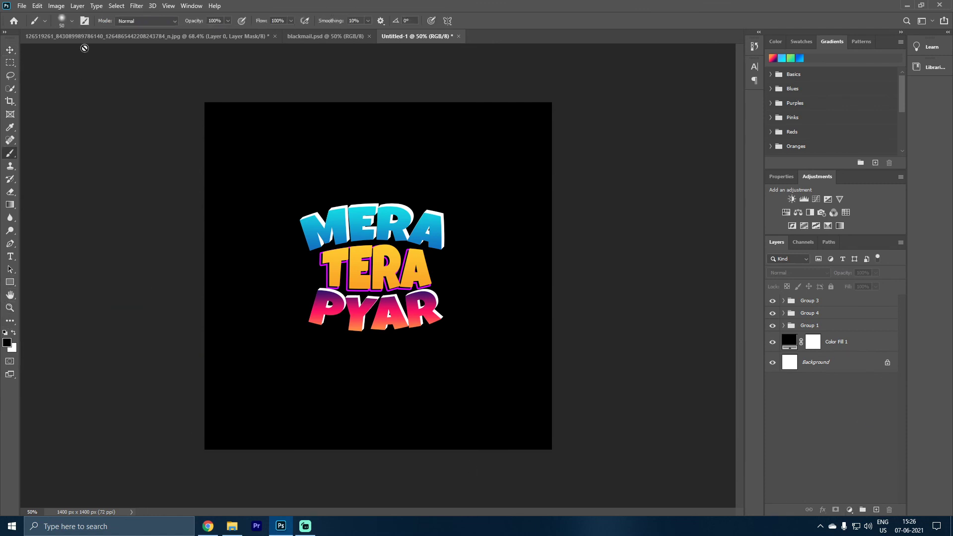
{"action": "left_click", "coordinate": [58, 28]}
{"action": "left_click_drag", "start_coordinate": [75, 62], "coordinate": [197, 74]}
{"action": "key", "text": "Return"}
- Add a new empty Layer 1 on top with an 8 px white brush ready
{"action": "key", "text": "ctrl+shift+alt+n"}
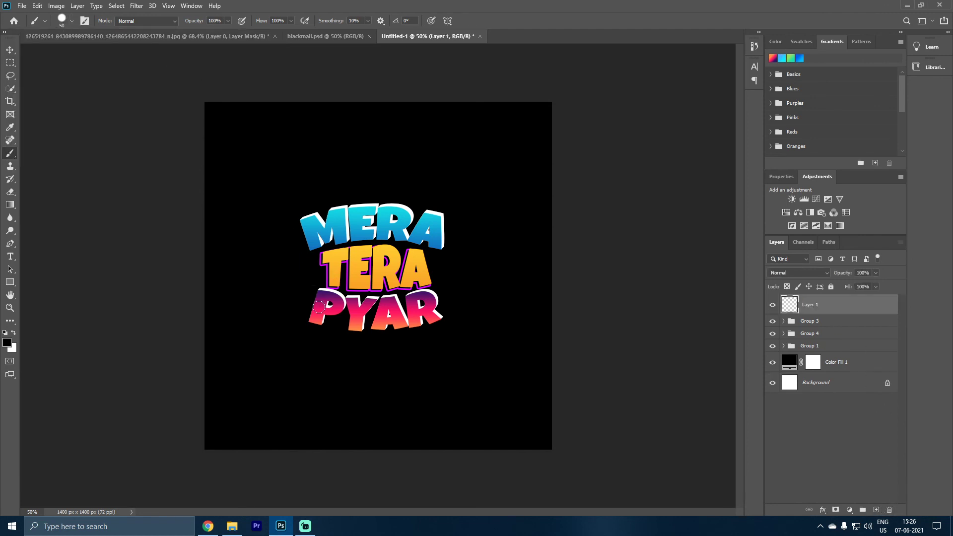
{"action": "key", "text": "bracketleft"}
{"action": "key", "text": "bracketleft"}
{"action": "key", "text": "bracketleft"}
{"action": "left_click", "coordinate": [14, 332]}
{"action": "left_click", "coordinate": [7, 342]}
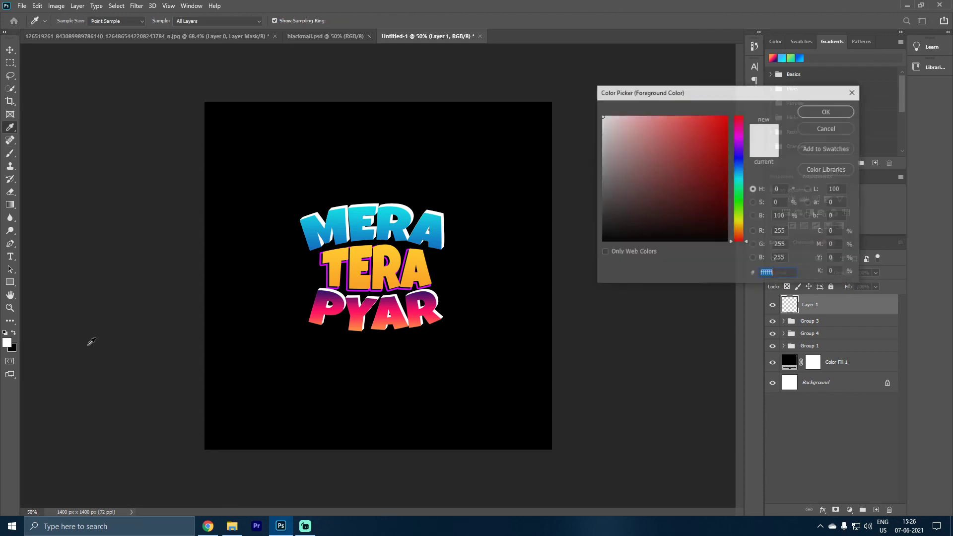
{"action": "left_click", "coordinate": [827, 109]}
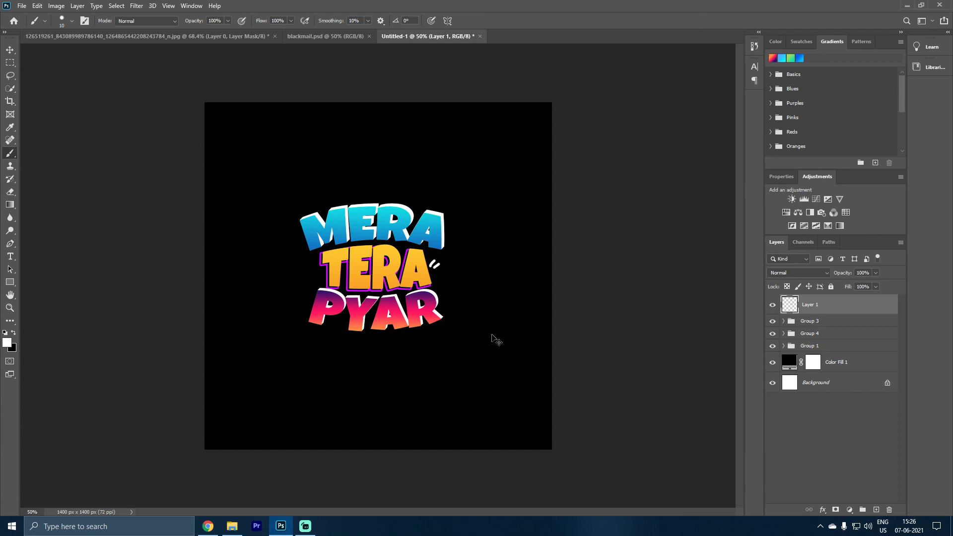
{"action": "key", "text": "ctrl+z"}
{"action": "key", "text": "v"}
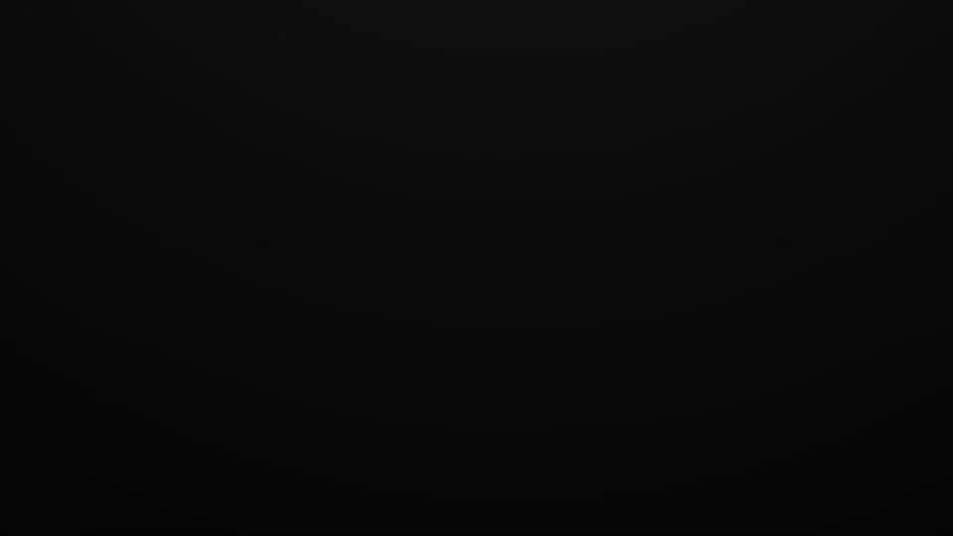